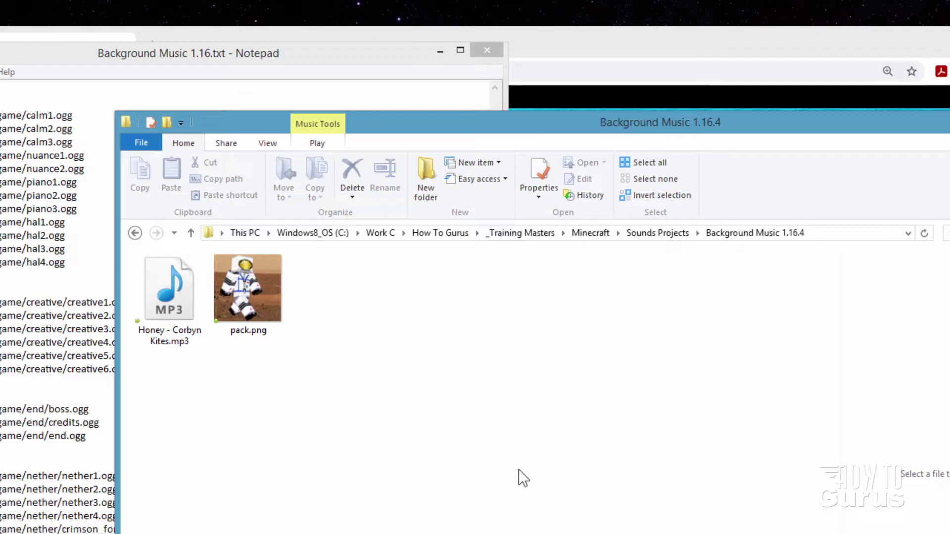
Step: Create an 'assets' folder inside Background Music 1.16.4 and nudge the Notepad window aside
{"action": "left_click", "coordinate": [176, 307]}
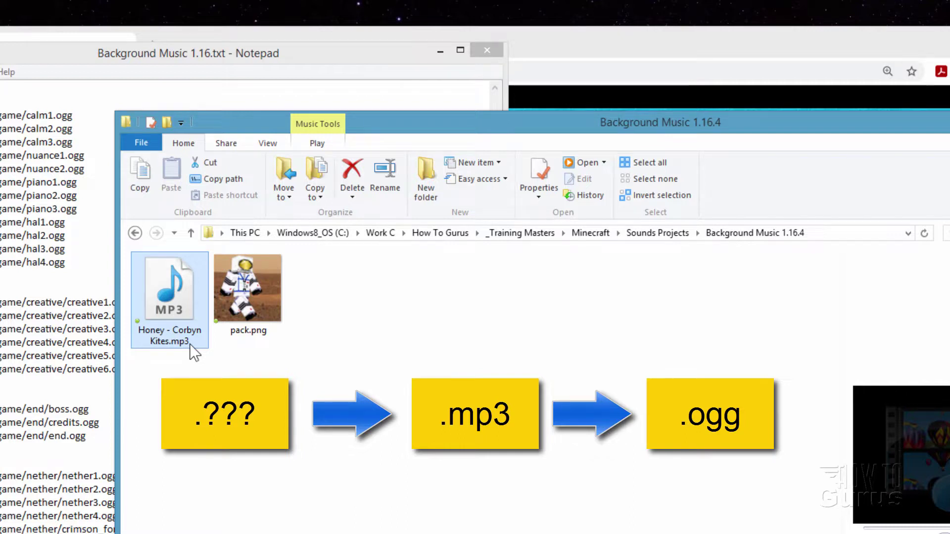
{"action": "left_click", "coordinate": [295, 373]}
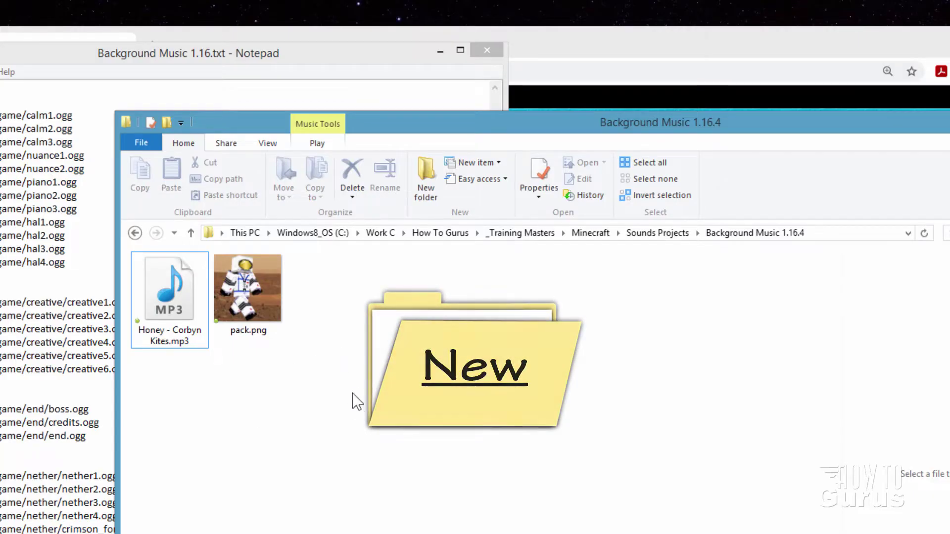
{"action": "left_click", "coordinate": [430, 187]}
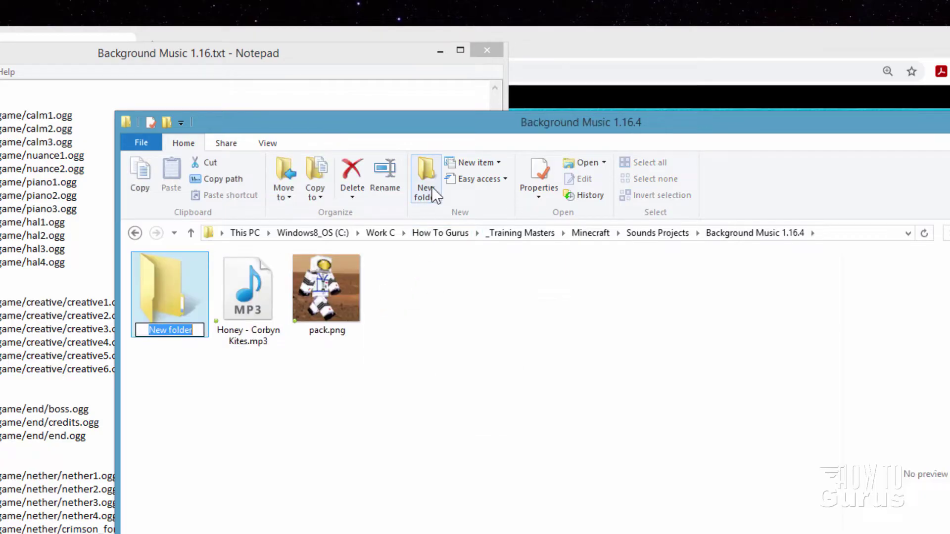
{"action": "type", "text": "assets"}
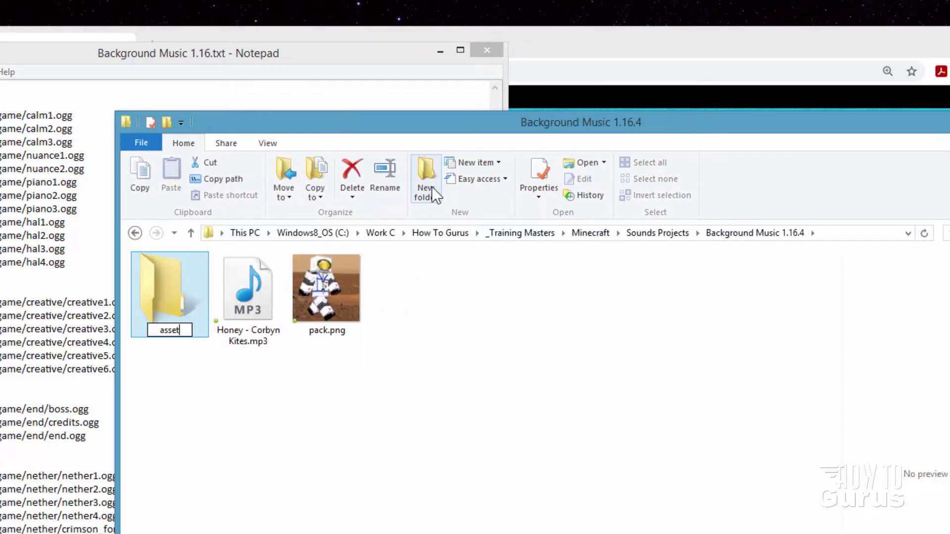
{"action": "key", "text": "Return"}
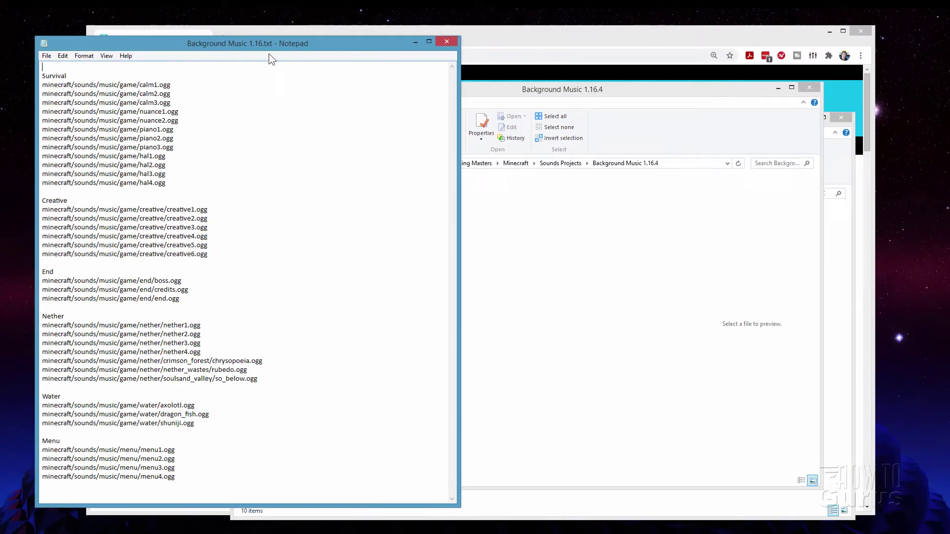
{"action": "mouse_move", "coordinate": [319, 46]}
{"action": "left_mouse_down"}
{"action": "mouse_move", "coordinate": [339, 38]}
{"action": "mouse_move", "coordinate": [332, 42]}
{"action": "left_mouse_up"}
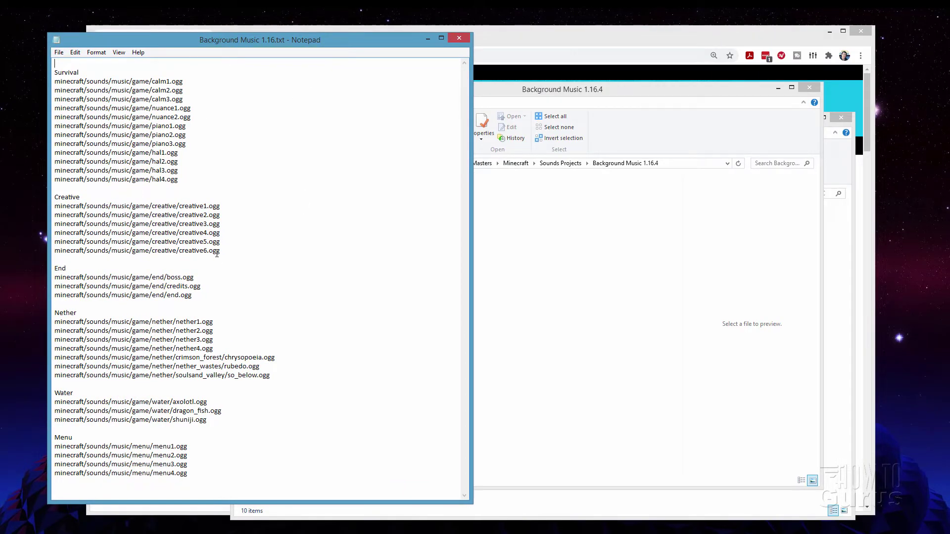
Step: Switch to Chrome and briefly highlight the Background Music 1.16.txt download link
{"action": "key", "text": "alt+Tab"}
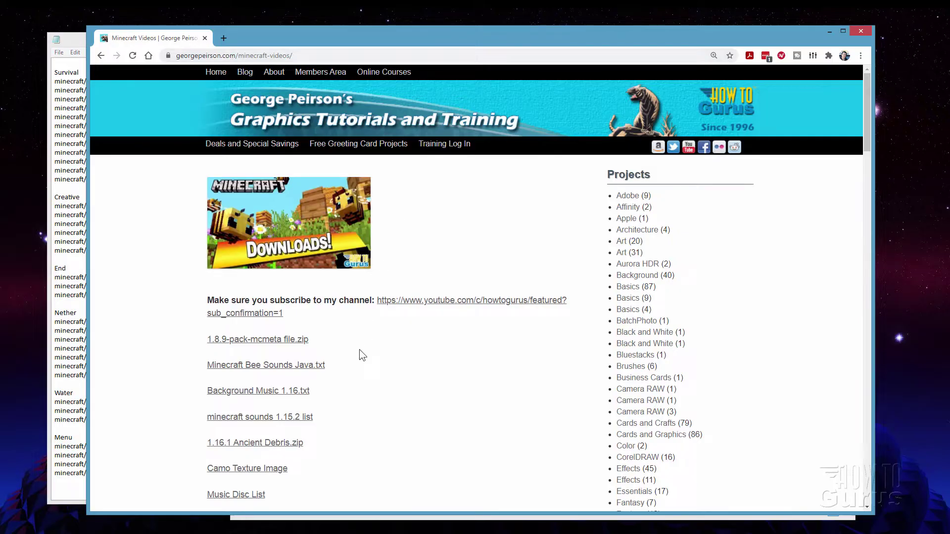
{"action": "left_click_drag", "start_coordinate": [319, 391], "coordinate": [207, 392]}
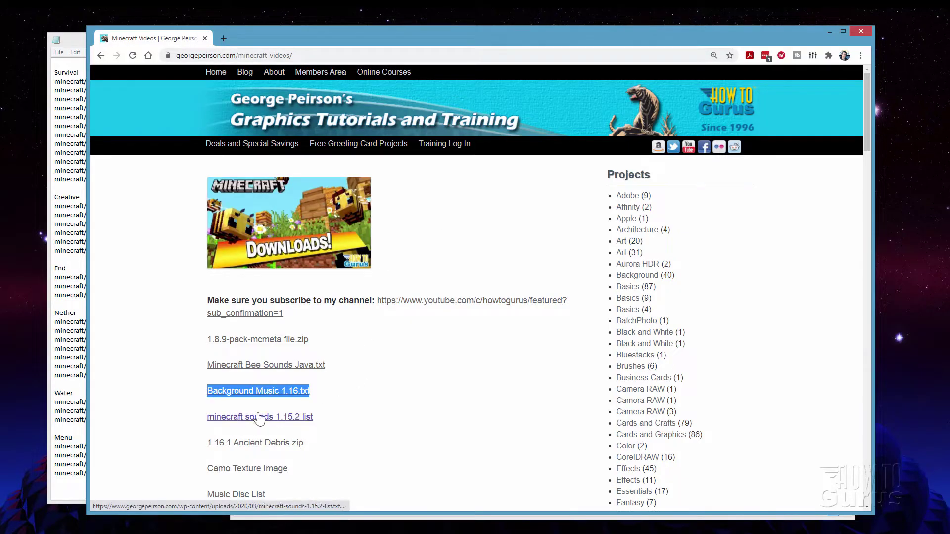
{"action": "left_click", "coordinate": [319, 391]}
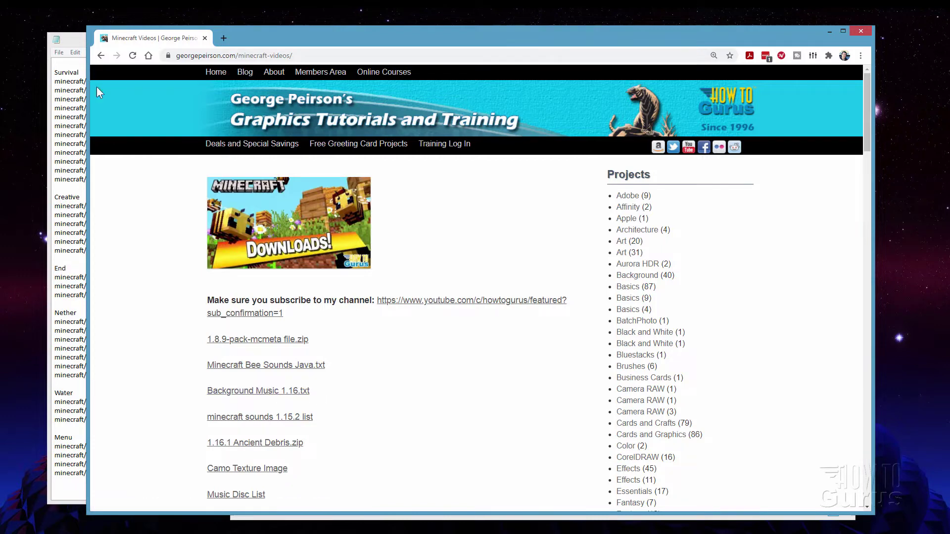
Step: Minimize Chrome, reposition Notepad, and highlight the Survival, Creative, End, Nether, Water and Menu headings
{"action": "left_click", "coordinate": [829, 31]}
{"action": "left_click_drag", "start_coordinate": [172, 40], "coordinate": [194, 51]}
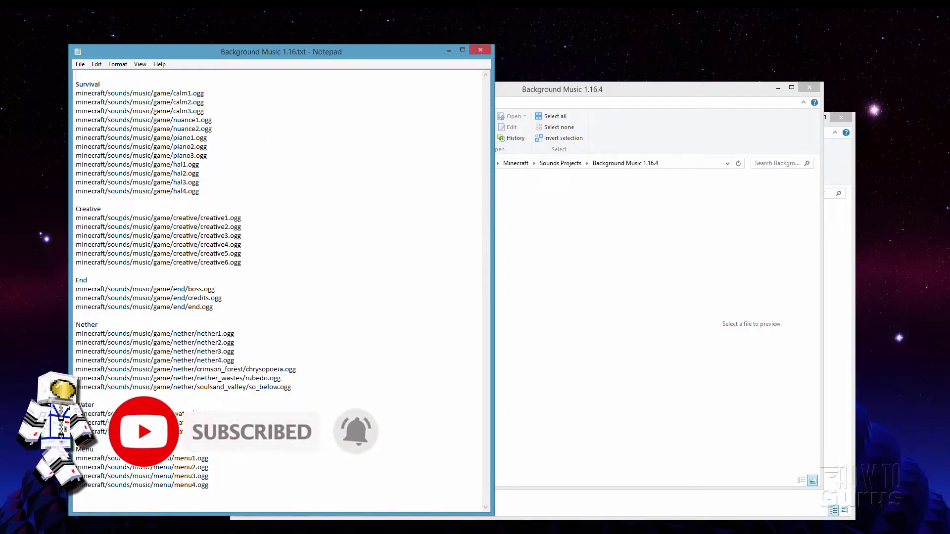
{"action": "left_click_drag", "start_coordinate": [105, 84], "coordinate": [74, 82]}
{"action": "left_click_drag", "start_coordinate": [102, 209], "coordinate": [75, 209]}
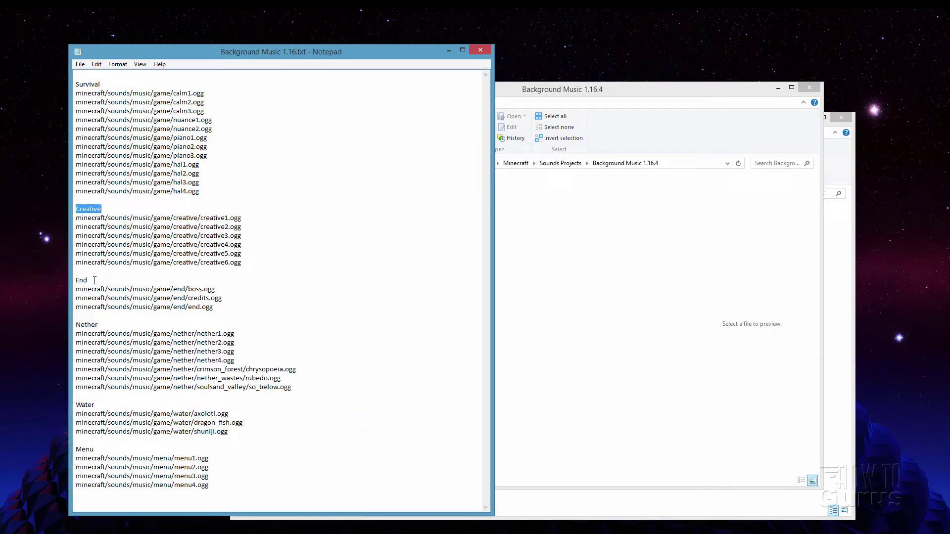
{"action": "left_click_drag", "start_coordinate": [95, 280], "coordinate": [76, 280]}
{"action": "left_click_drag", "start_coordinate": [100, 324], "coordinate": [73, 327]}
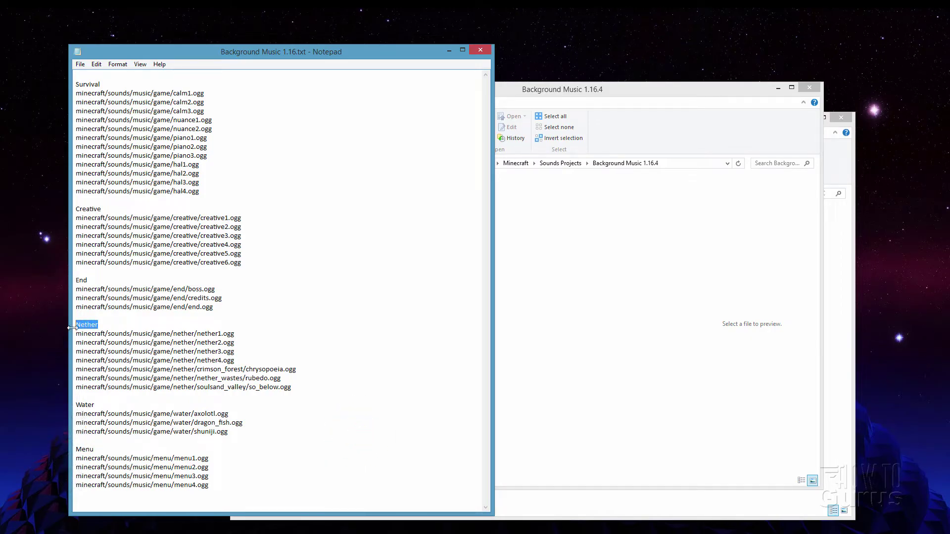
{"action": "left_click", "coordinate": [94, 404]}
{"action": "left_click", "coordinate": [95, 449]}
{"action": "left_click_drag", "start_coordinate": [95, 449], "coordinate": [79, 453]}
{"action": "left_click", "coordinate": [100, 449]}
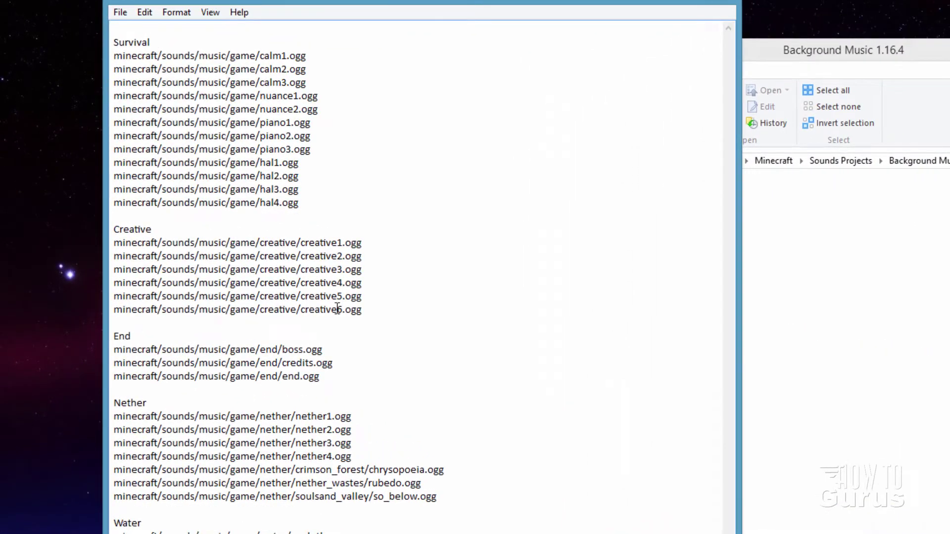
Step: Highlight the Creative and Survival track paths, then the creative1 name and its minecraft/sounds/music/game/creative/ prefix
{"action": "left_click_drag", "start_coordinate": [370, 309], "coordinate": [114, 243]}
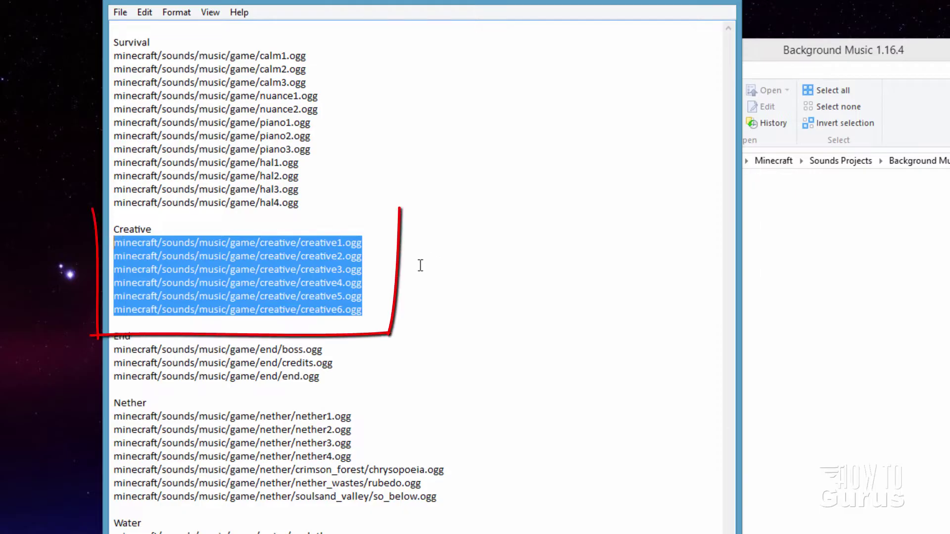
{"action": "left_click", "coordinate": [372, 251]}
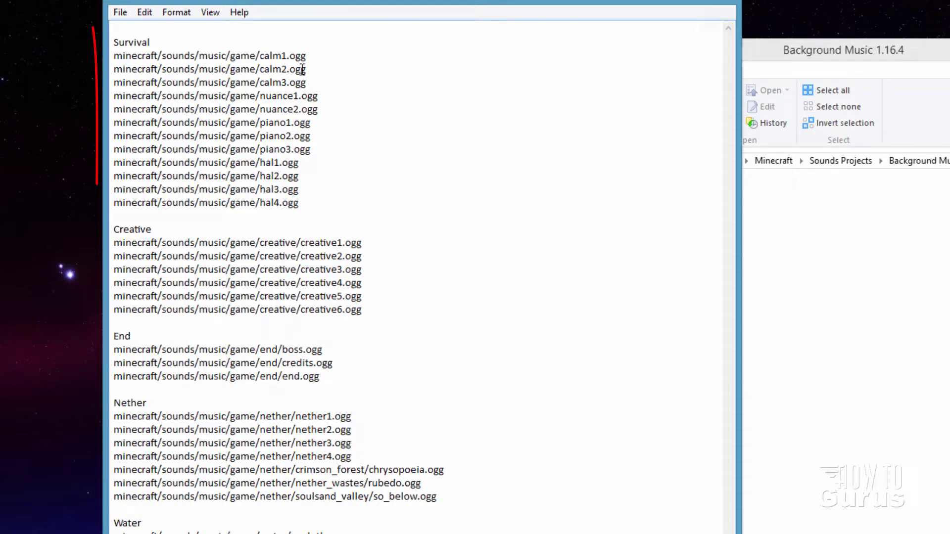
{"action": "mouse_move", "coordinate": [317, 210]}
{"action": "left_mouse_down"}
{"action": "mouse_move", "coordinate": [185, 163]}
{"action": "mouse_move", "coordinate": [180, 96]}
{"action": "mouse_move", "coordinate": [115, 70]}
{"action": "mouse_move", "coordinate": [113, 57]}
{"action": "left_mouse_up"}
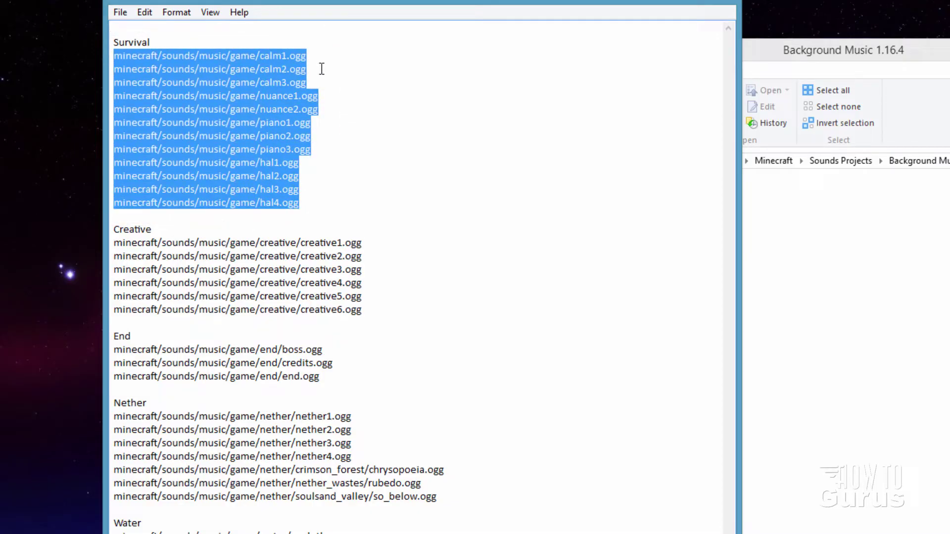
{"action": "left_click", "coordinate": [316, 195]}
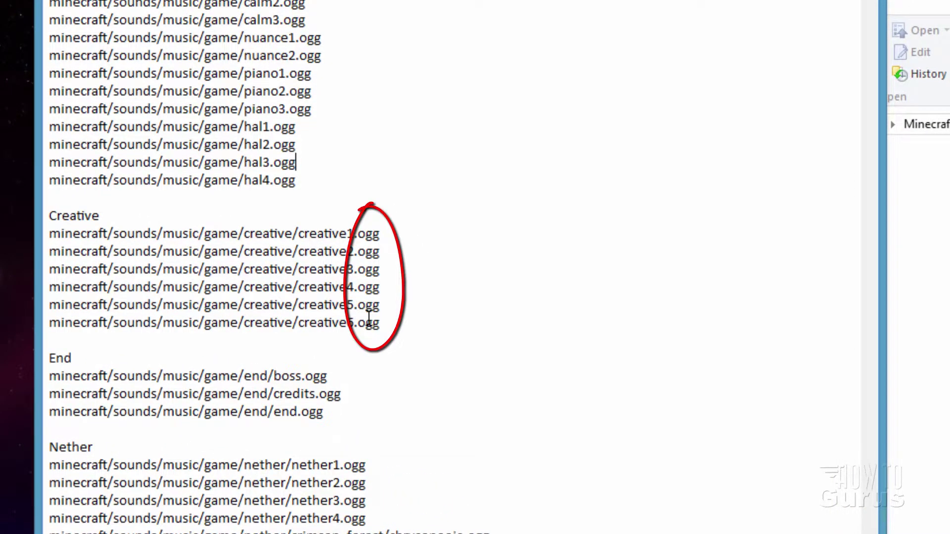
{"action": "left_click", "coordinate": [350, 234]}
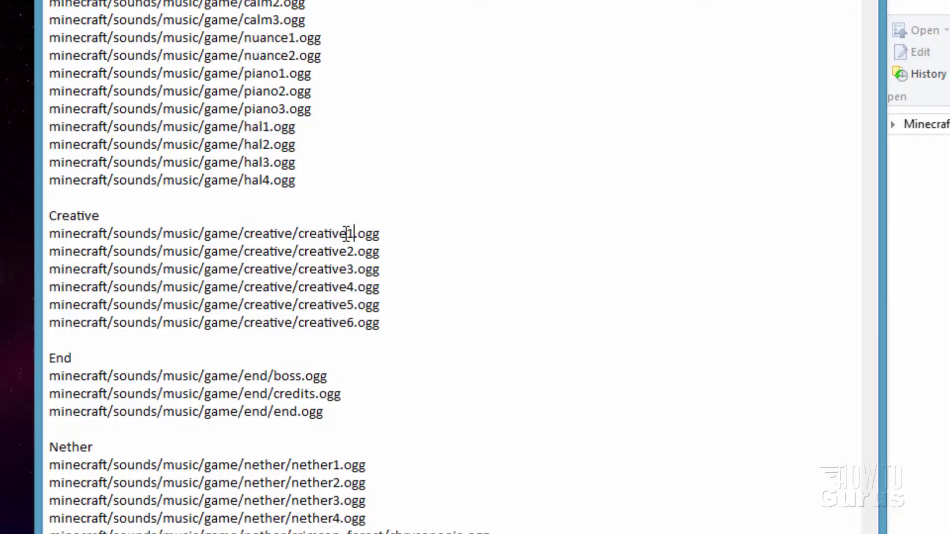
{"action": "left_click_drag", "start_coordinate": [348, 233], "coordinate": [298, 234]}
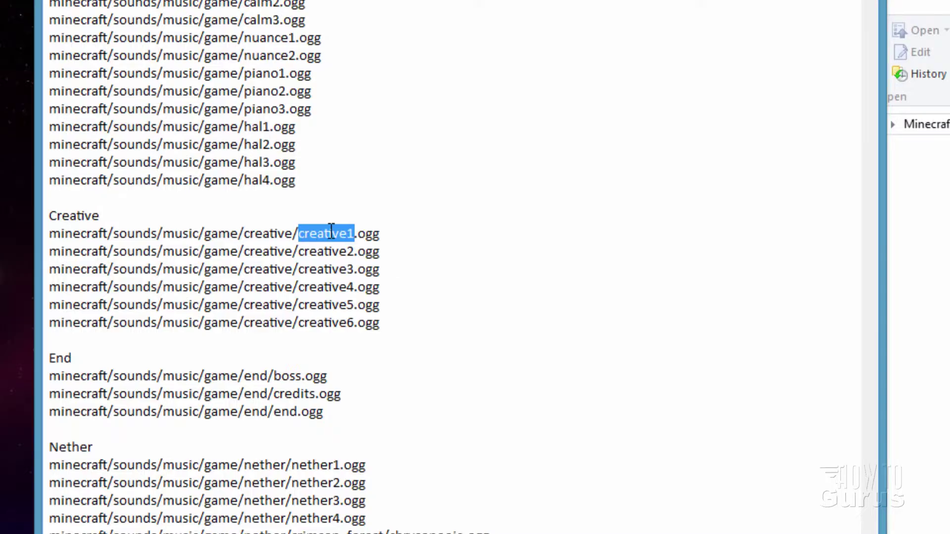
{"action": "left_click", "coordinate": [395, 230]}
{"action": "left_click_drag", "start_coordinate": [299, 233], "coordinate": [49, 233]}
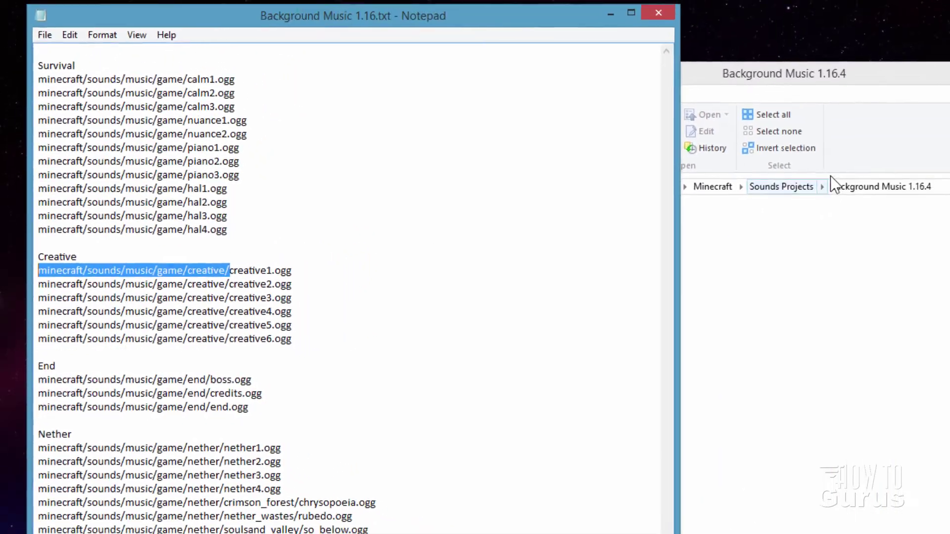
Step: Inside assets, create a 'minecraft' folder and within it a 'sounds' folder
{"action": "left_click", "coordinate": [830, 177]}
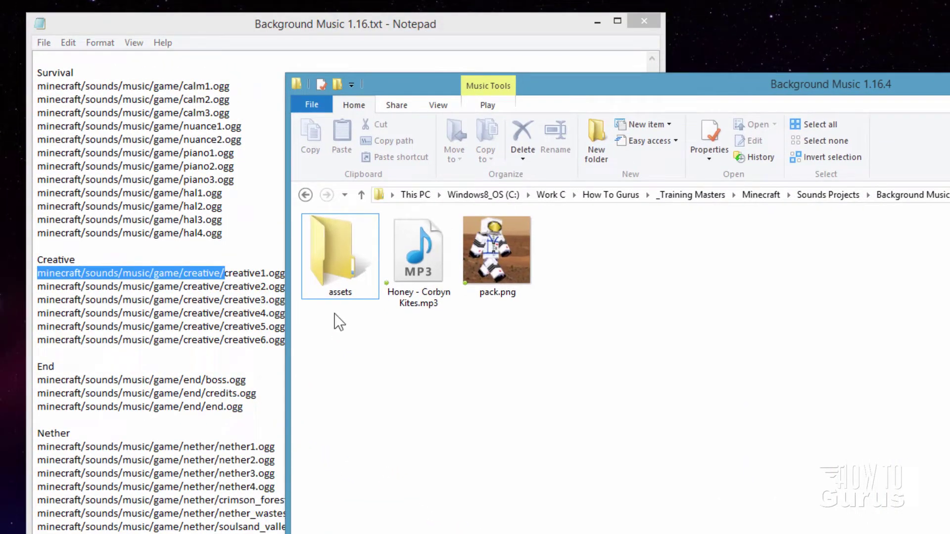
{"action": "double_click", "coordinate": [335, 259]}
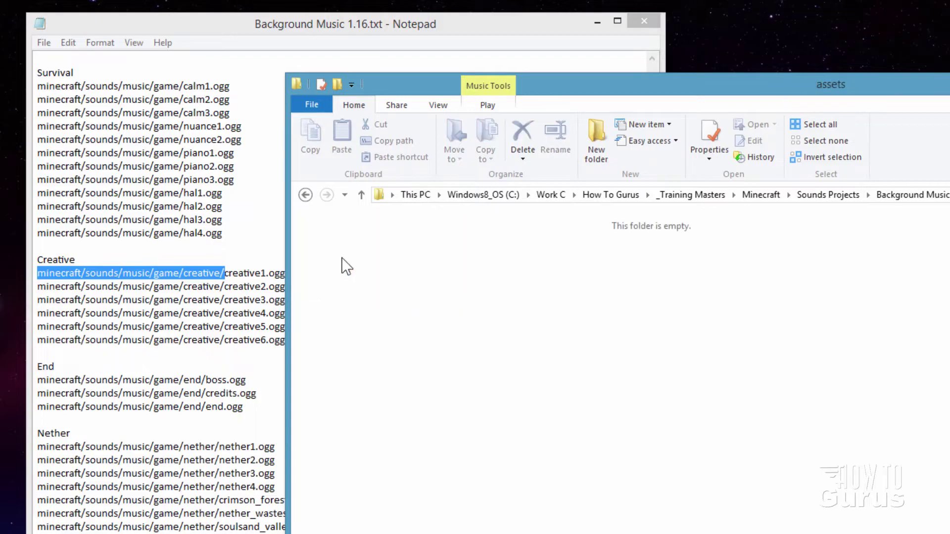
{"action": "left_click", "coordinate": [597, 149]}
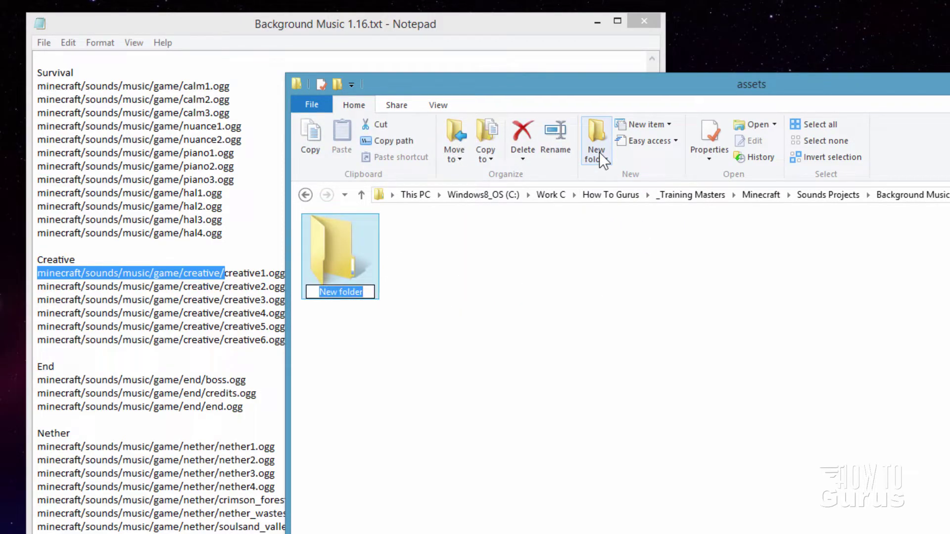
{"action": "type", "text": "minecraf"}
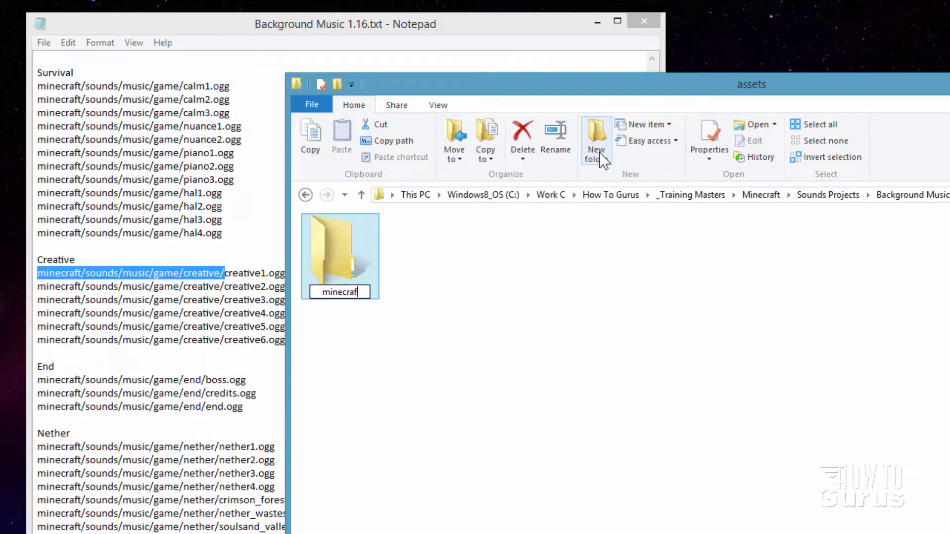
{"action": "type", "text": "t"}
{"action": "key", "text": "Return"}
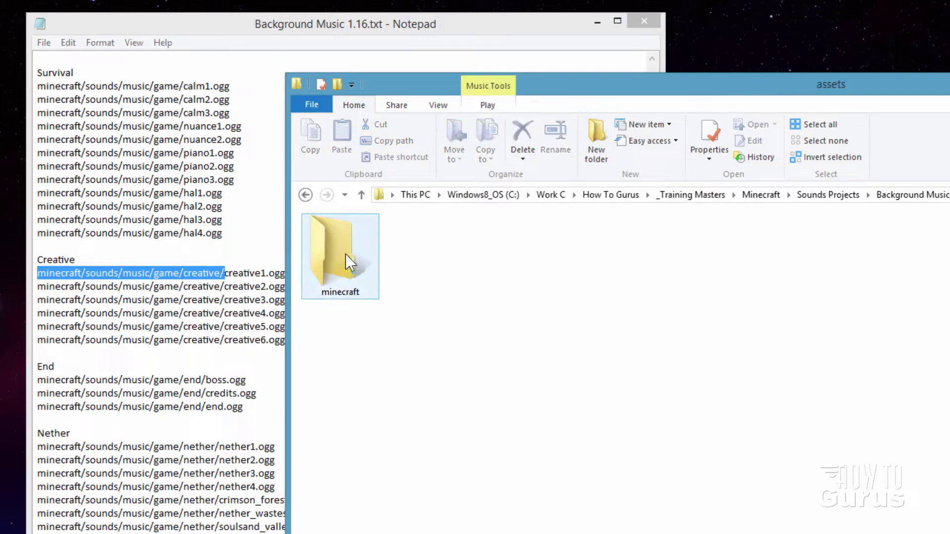
{"action": "double_click", "coordinate": [345, 254]}
{"action": "left_click", "coordinate": [594, 156]}
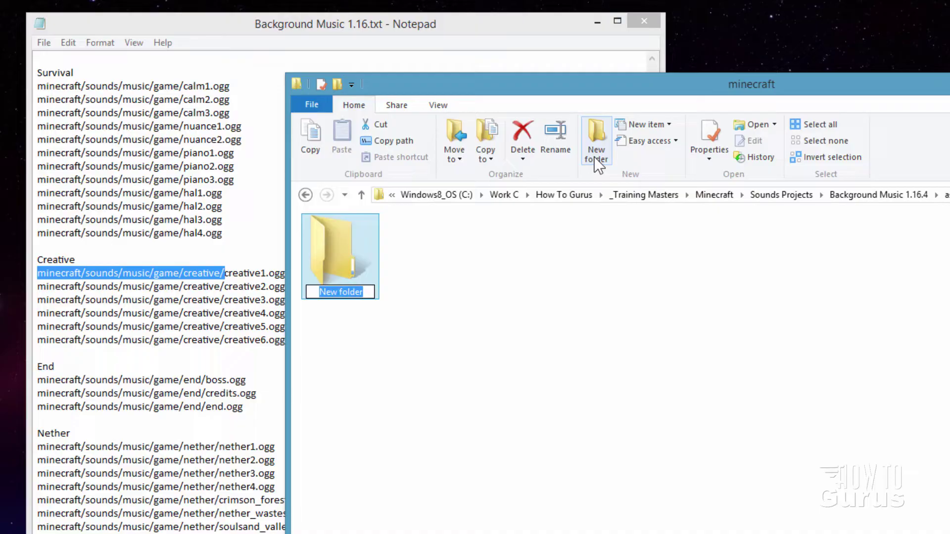
{"action": "type", "text": "sounds"}
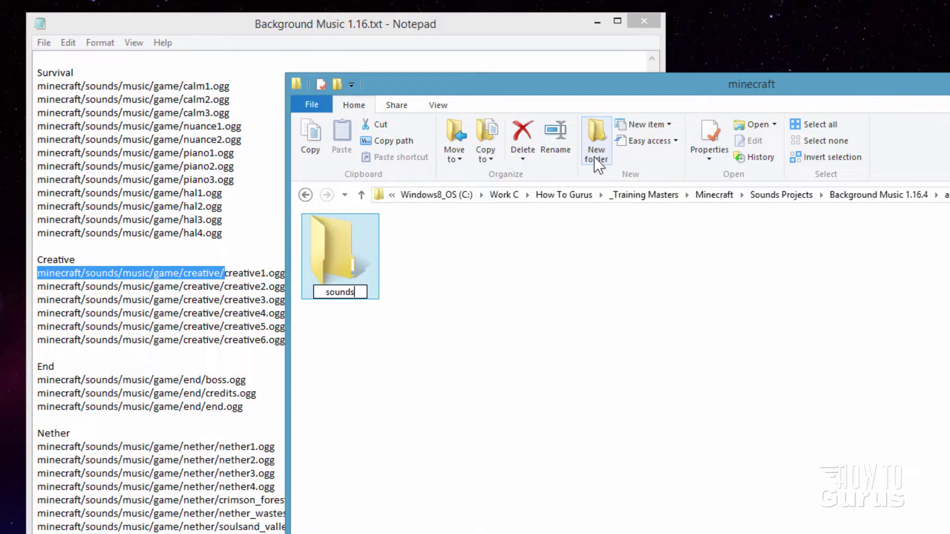
{"action": "left_click", "coordinate": [457, 300]}
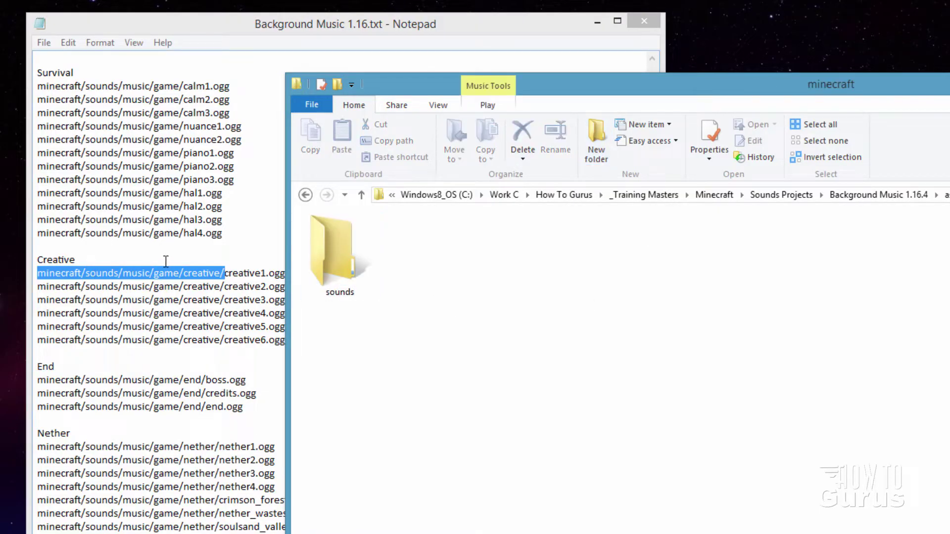
Step: Inside sounds, create a 'music' folder and within it a 'game' folder
{"action": "double_click", "coordinate": [333, 254]}
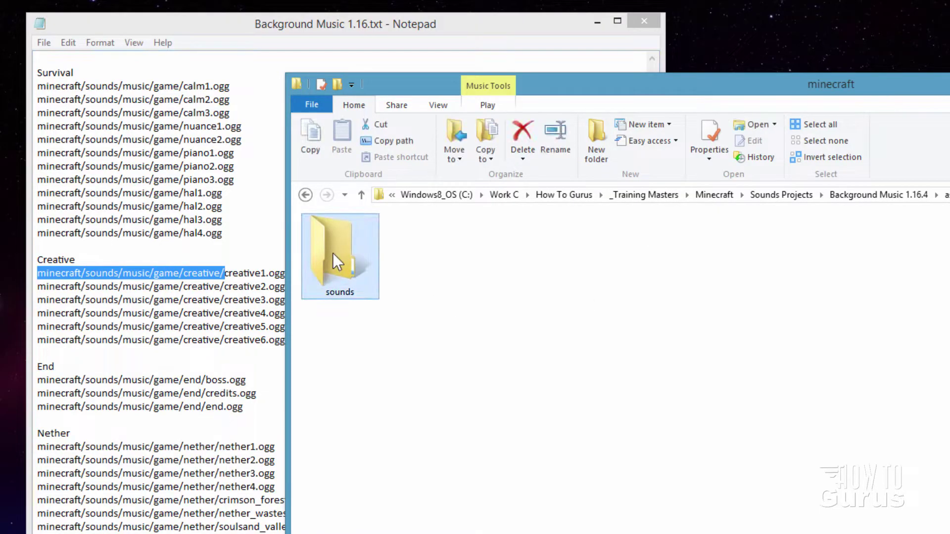
{"action": "left_click", "coordinate": [602, 158]}
{"action": "type", "text": "music"}
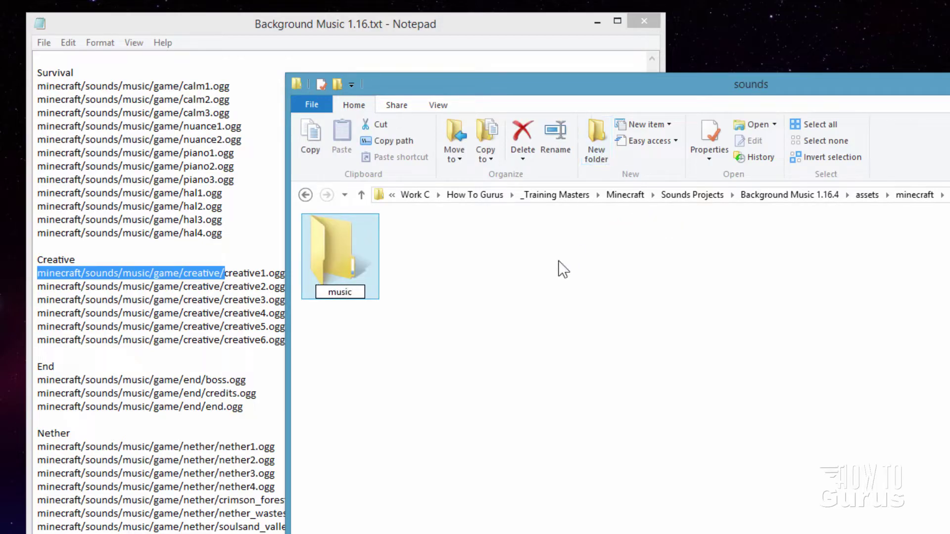
{"action": "key", "text": "Return"}
{"action": "double_click", "coordinate": [345, 243]}
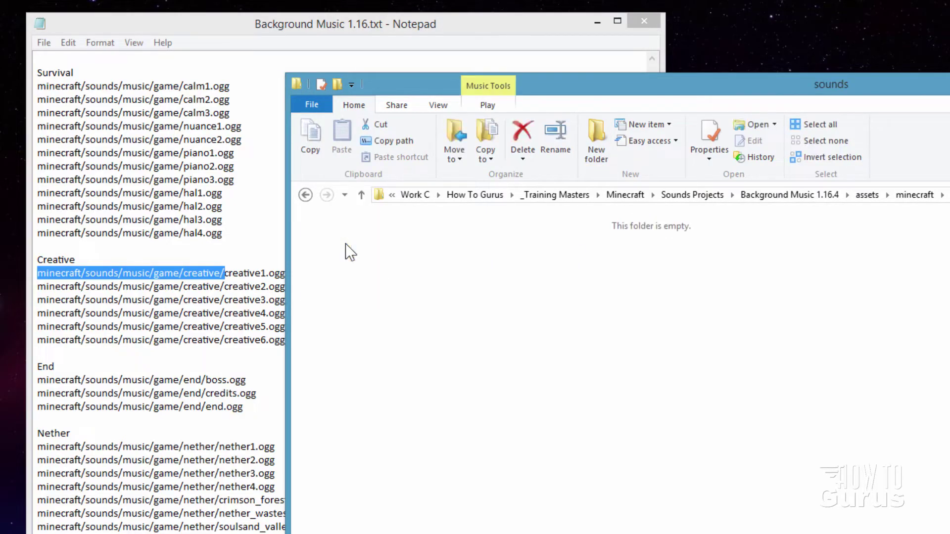
{"action": "left_click", "coordinate": [600, 145]}
{"action": "type", "text": "game"}
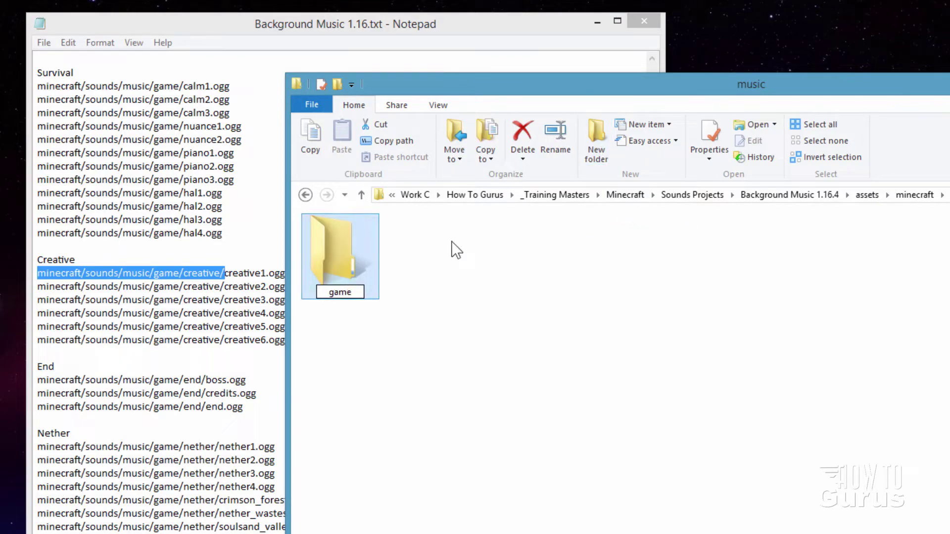
{"action": "key", "text": "Return"}
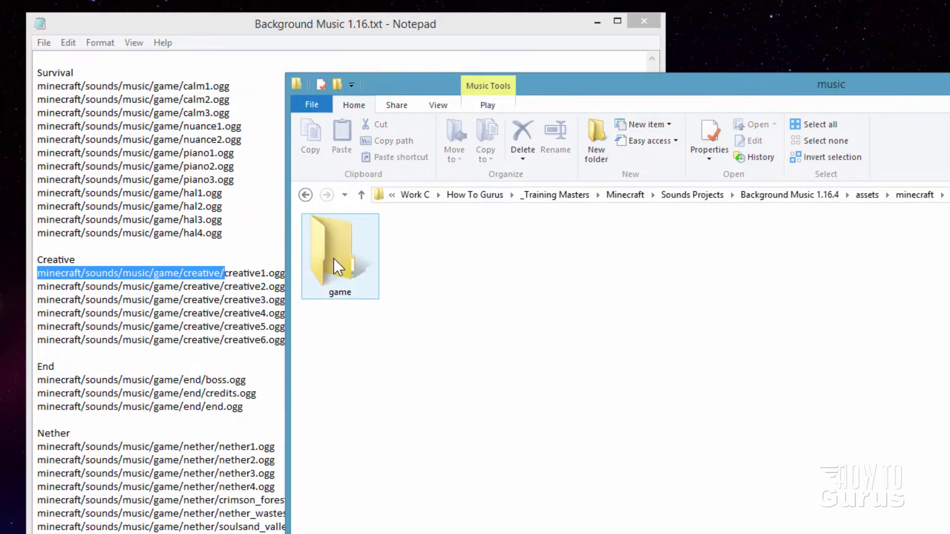
Step: Inside game, create a 'creative' folder, then return to Background Music 1.16.4
{"action": "double_click", "coordinate": [335, 258]}
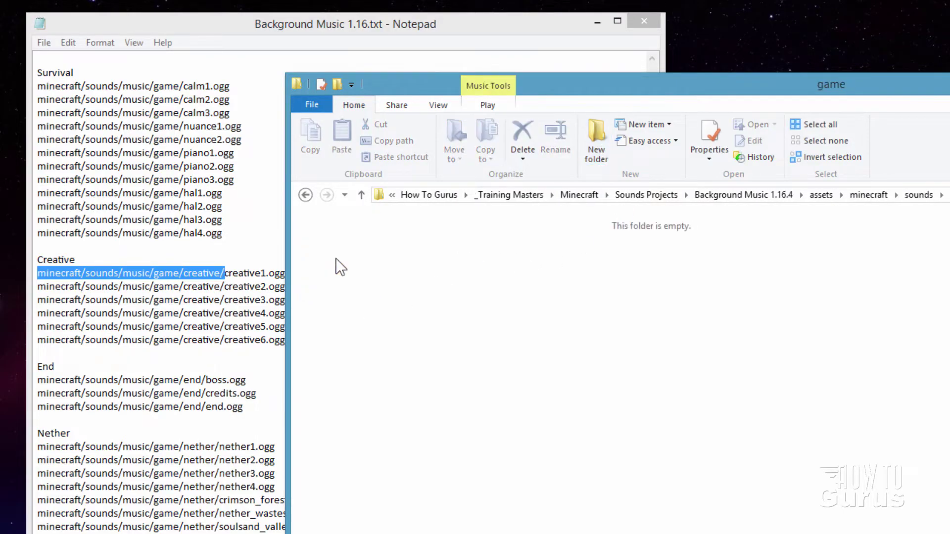
{"action": "left_click", "coordinate": [600, 147]}
{"action": "type", "text": "creative"}
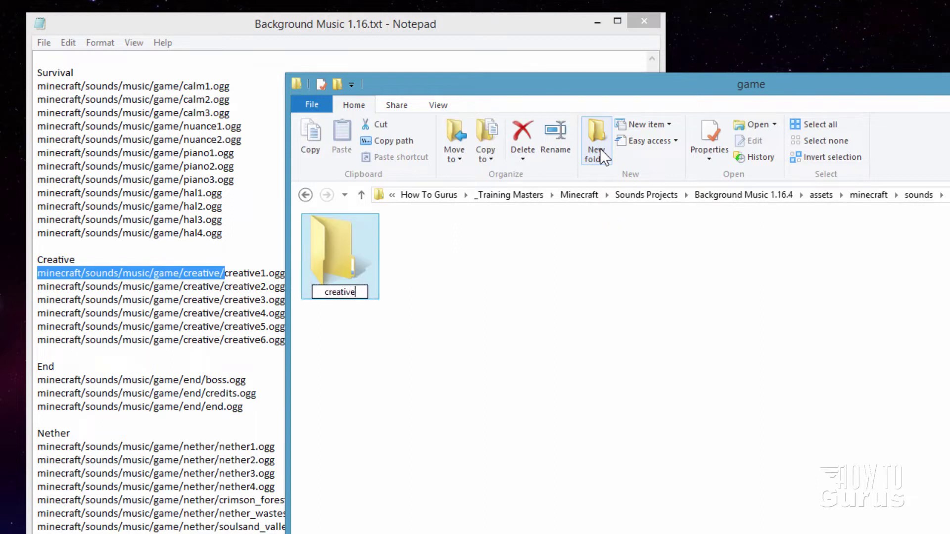
{"action": "left_click", "coordinate": [453, 221]}
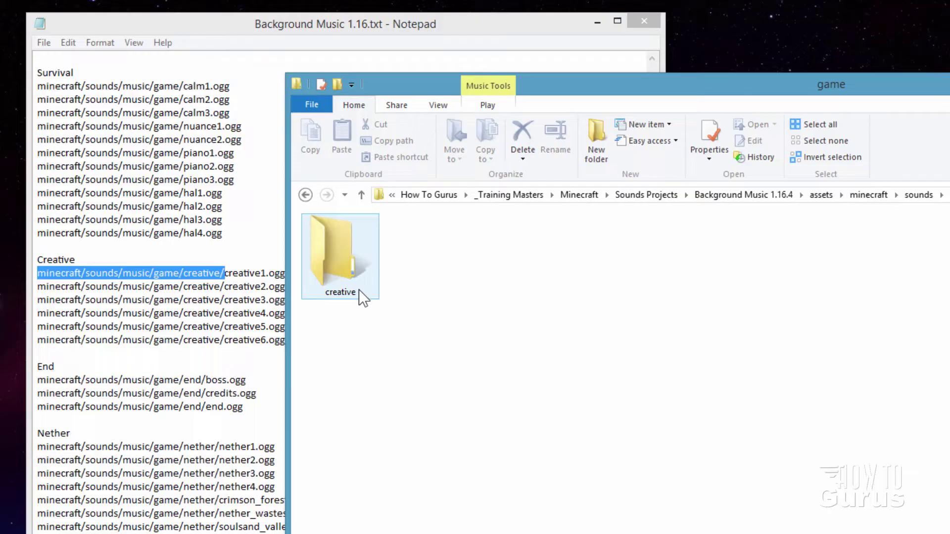
{"action": "double_click", "coordinate": [338, 267]}
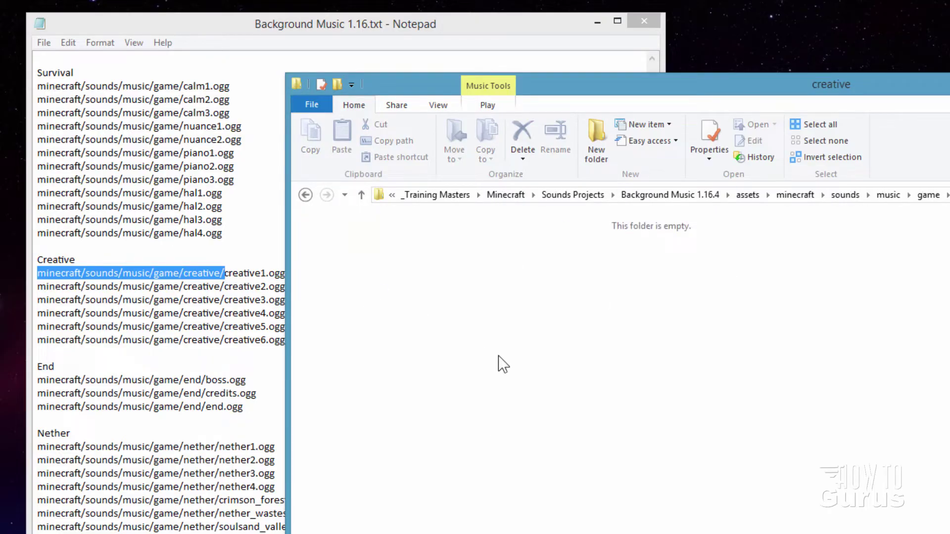
{"action": "left_click", "coordinate": [688, 195]}
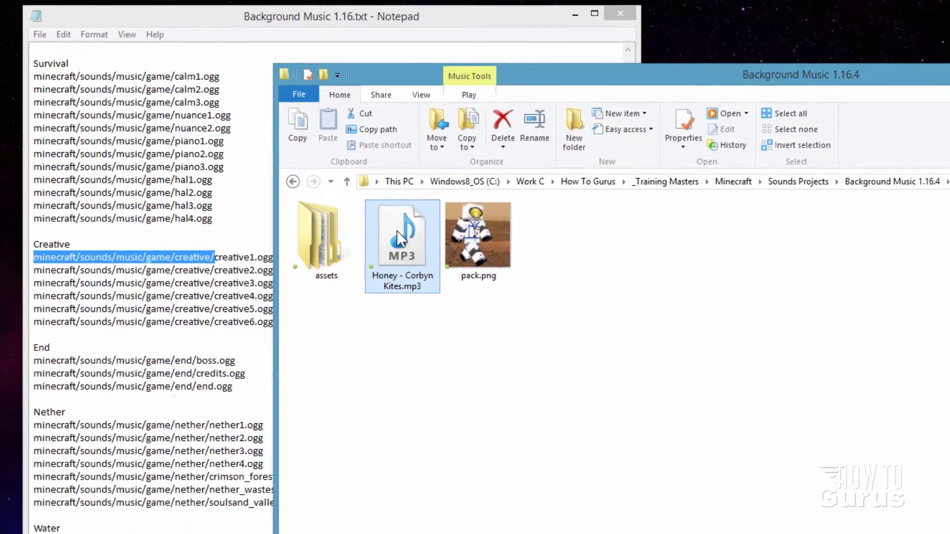
Step: Copy Honey - Corbyn Kites.mp3 and paste it into assets/minecraft/sounds/music/game/creative
{"action": "right_click", "coordinate": [413, 246]}
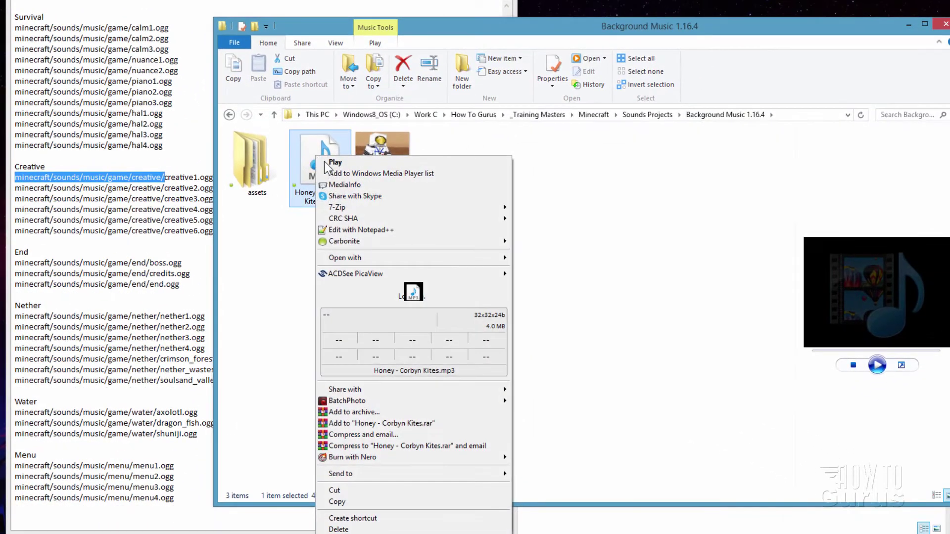
{"action": "left_click", "coordinate": [369, 497]}
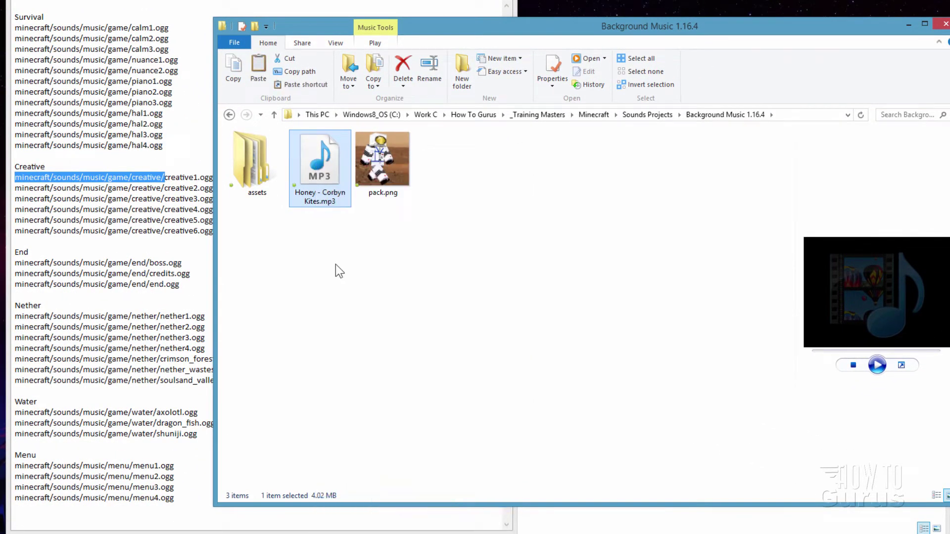
{"action": "double_click", "coordinate": [262, 174]}
{"action": "double_click", "coordinate": [257, 168]}
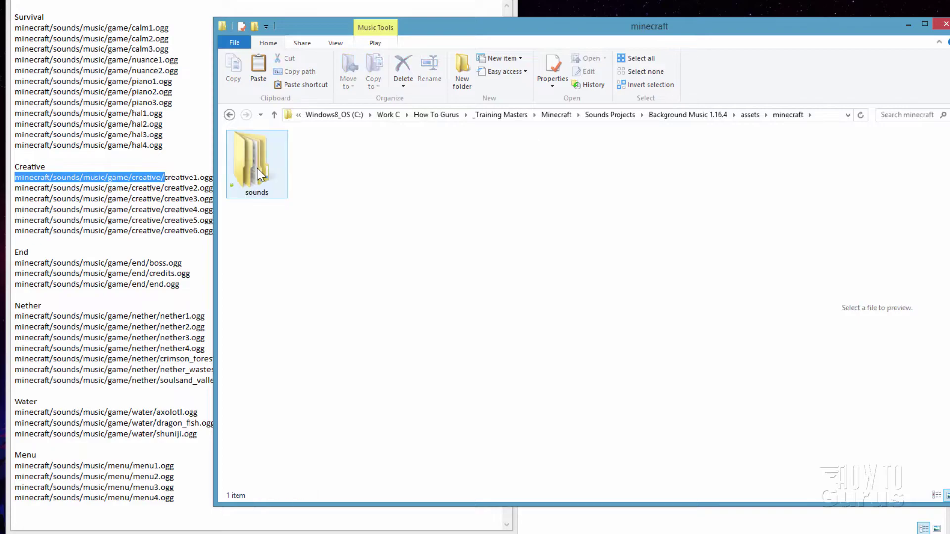
{"action": "double_click", "coordinate": [258, 168]}
{"action": "double_click", "coordinate": [257, 169]}
{"action": "double_click", "coordinate": [257, 168]}
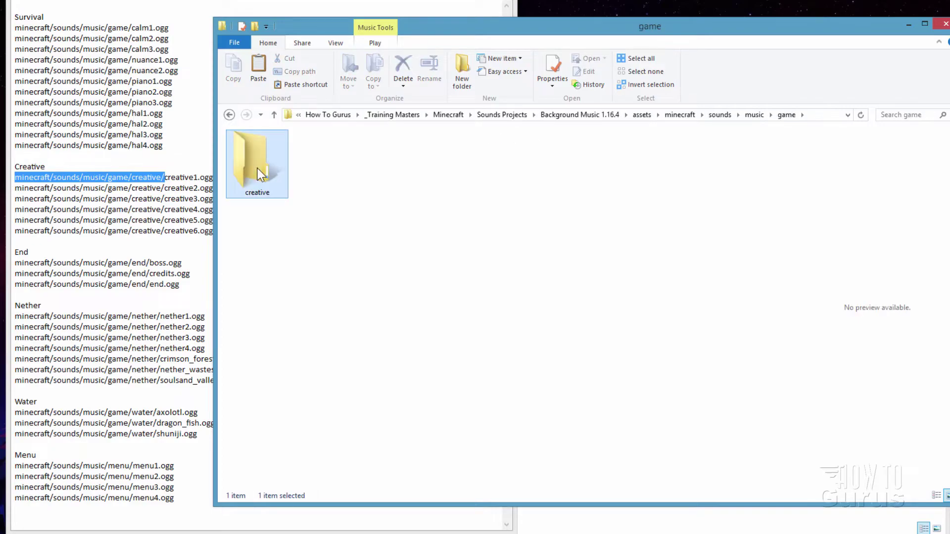
{"action": "double_click", "coordinate": [257, 168]}
{"action": "right_click", "coordinate": [390, 194]}
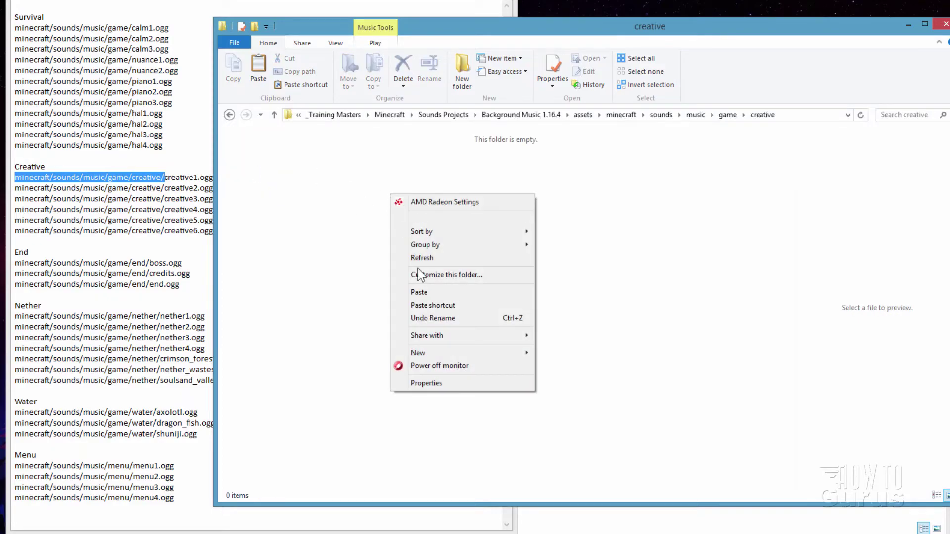
{"action": "left_click", "coordinate": [428, 290]}
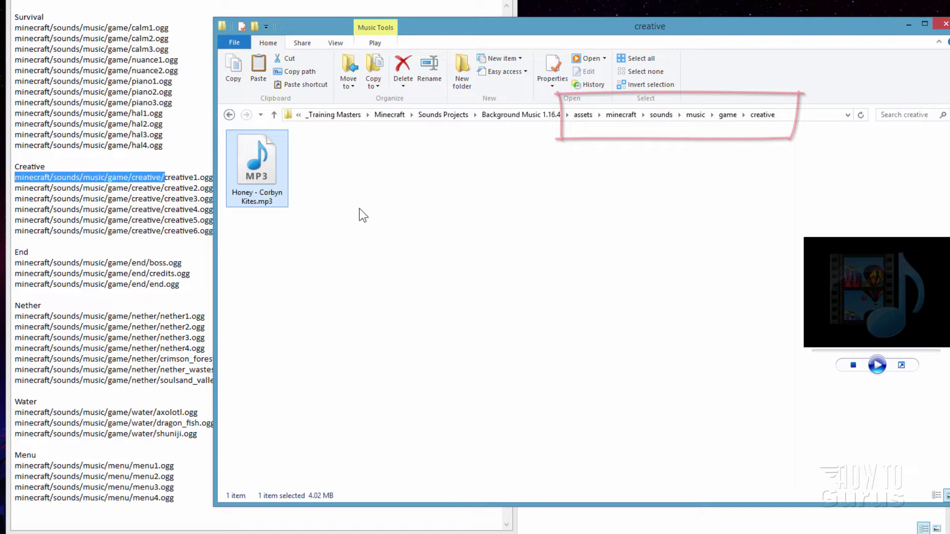
Step: Arrange the Background Music window to the right and the This PC window to the left
{"action": "left_click", "coordinate": [532, 118]}
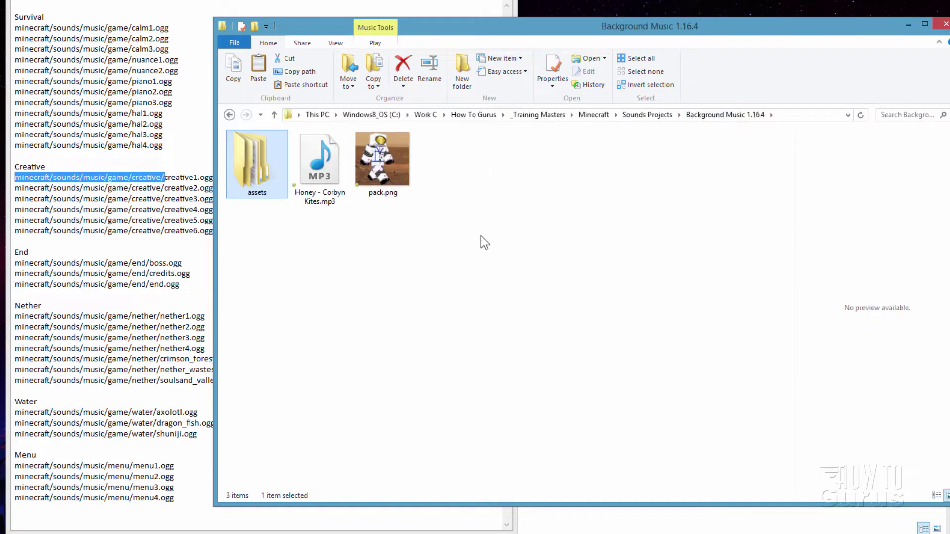
{"action": "key", "text": "alt+Tab"}
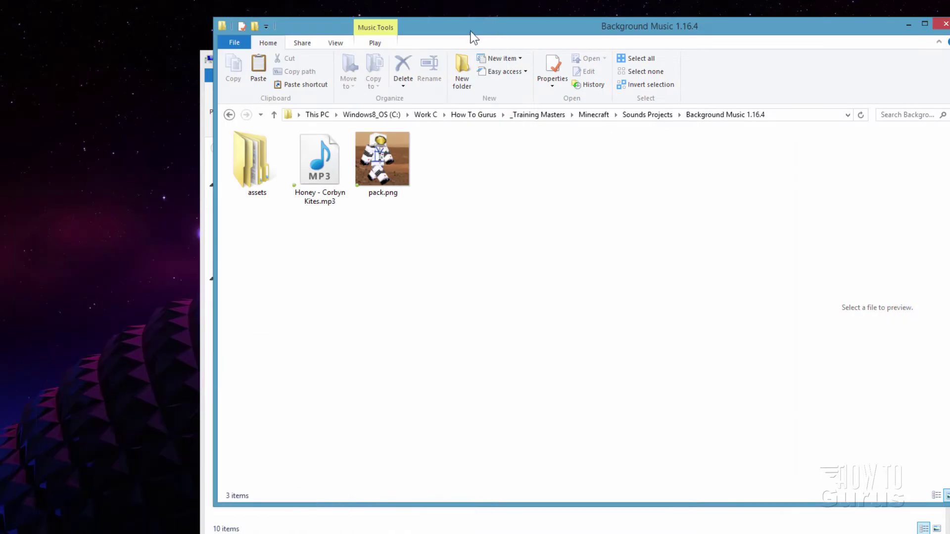
{"action": "left_click_drag", "start_coordinate": [470, 31], "coordinate": [500, 21]}
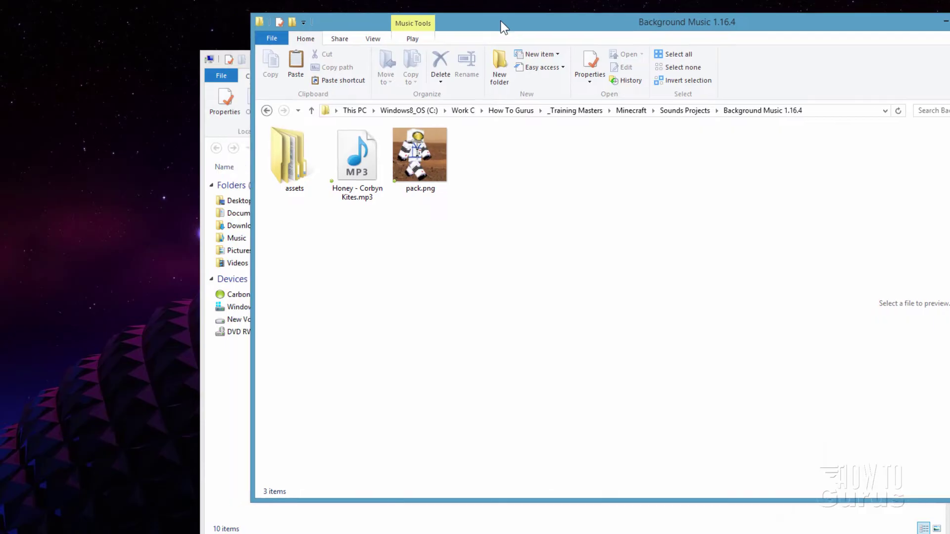
{"action": "left_click", "coordinate": [244, 399]}
{"action": "left_click_drag", "start_coordinate": [415, 69], "coordinate": [305, 63]}
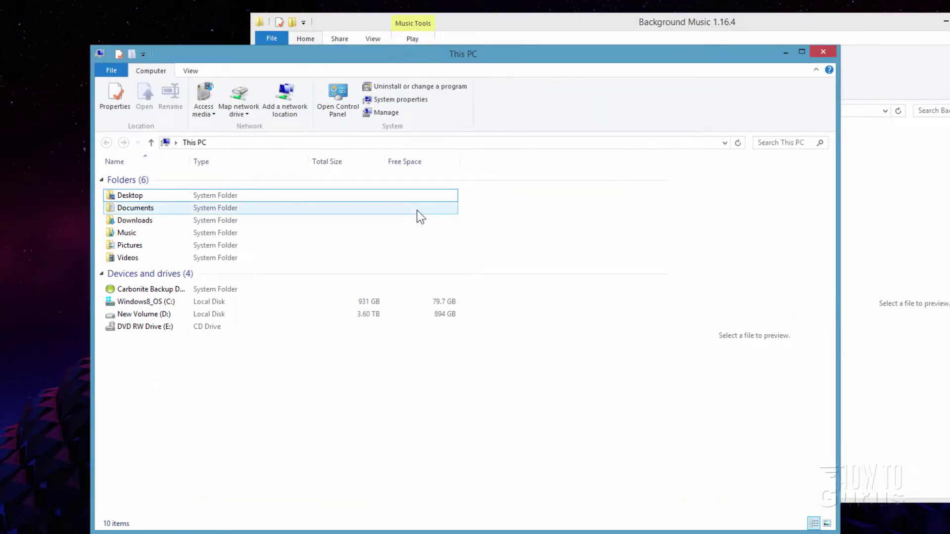
Step: Go to %appdata% and open .minecraft > versions > 1.16.4
{"action": "left_click", "coordinate": [249, 142]}
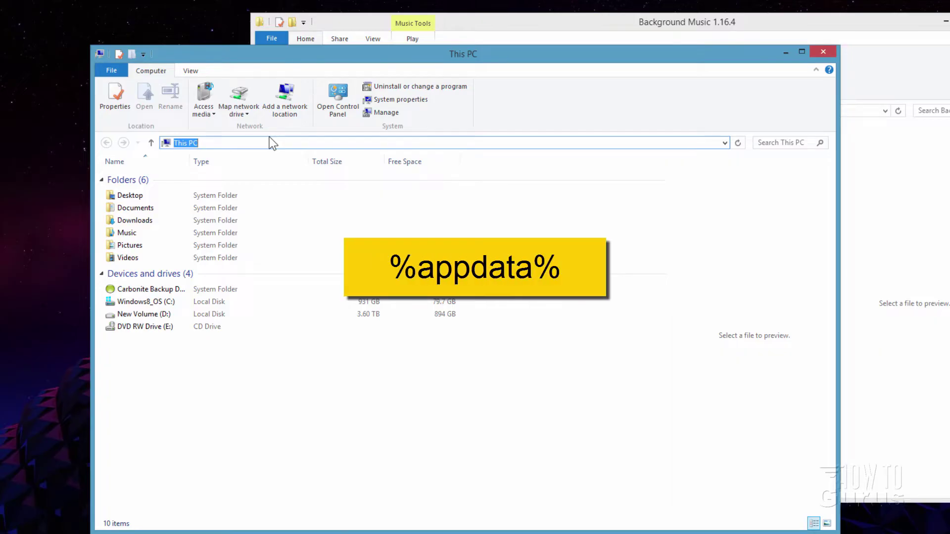
{"action": "type", "text": "%appdata%"}
{"action": "key", "text": "Return"}
{"action": "double_click", "coordinate": [132, 179]}
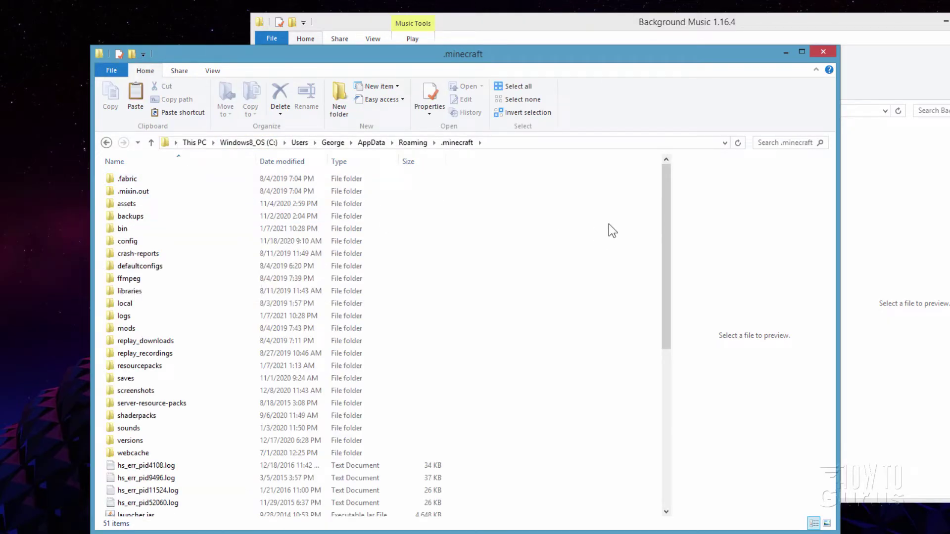
{"action": "left_click_drag", "start_coordinate": [666, 217], "coordinate": [672, 326]}
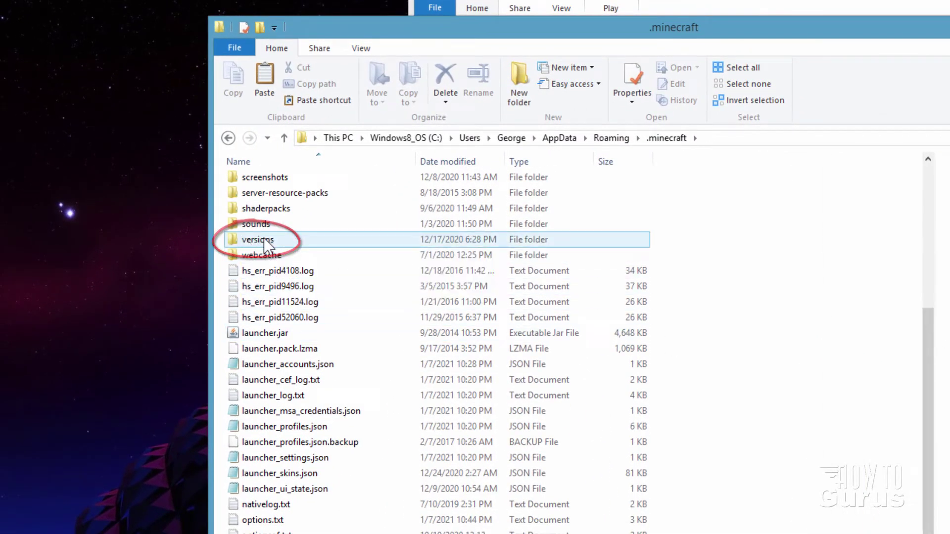
{"action": "double_click", "coordinate": [267, 242]}
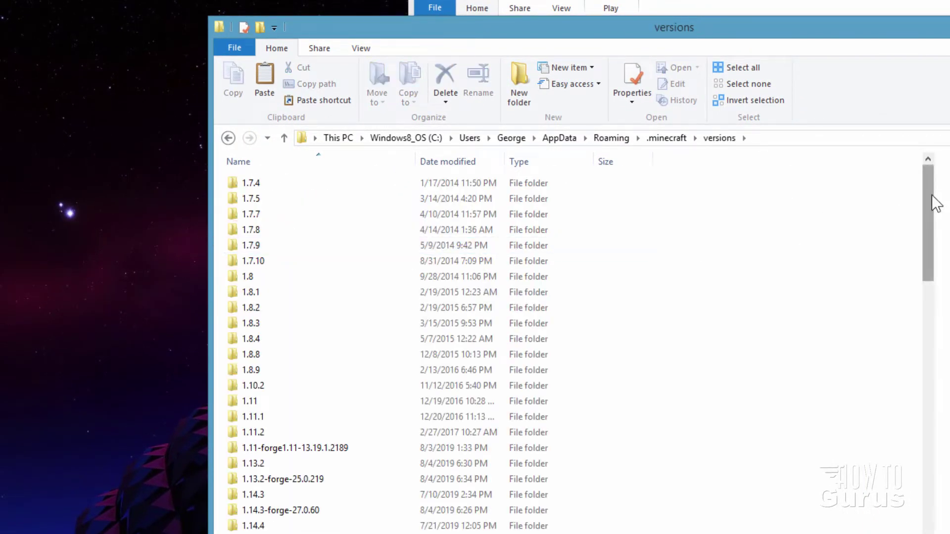
{"action": "mouse_move", "coordinate": [932, 201]}
{"action": "left_mouse_down"}
{"action": "mouse_move", "coordinate": [921, 250]}
{"action": "mouse_move", "coordinate": [935, 396]}
{"action": "left_mouse_up"}
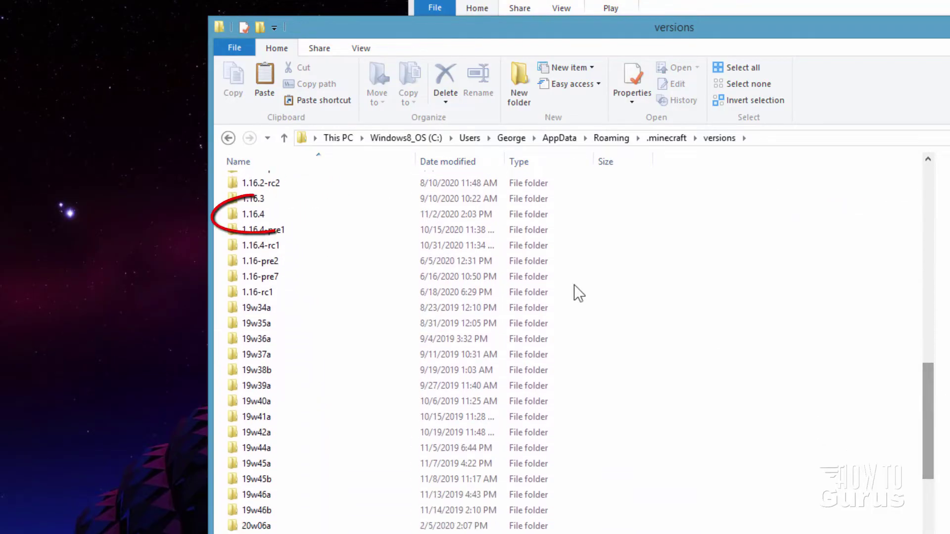
{"action": "left_click", "coordinate": [264, 220]}
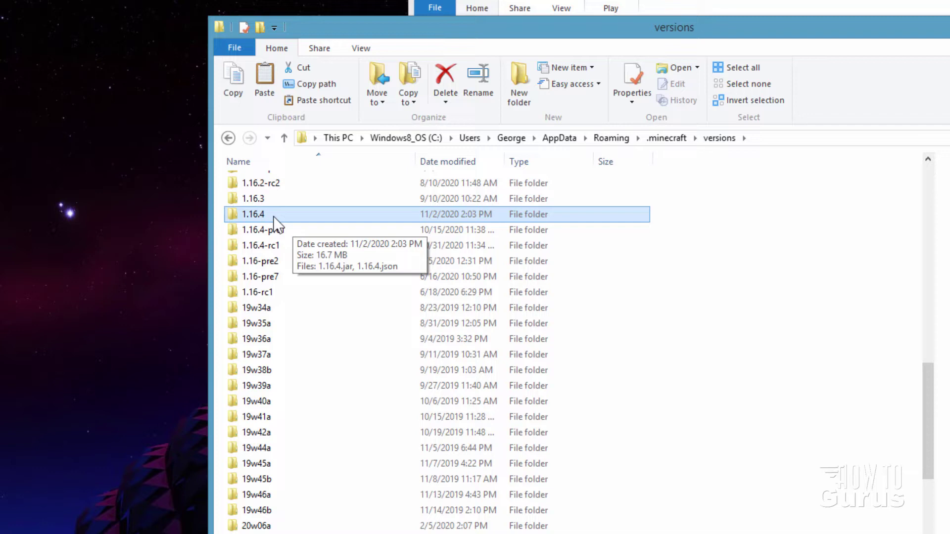
{"action": "double_click", "coordinate": [228, 213]}
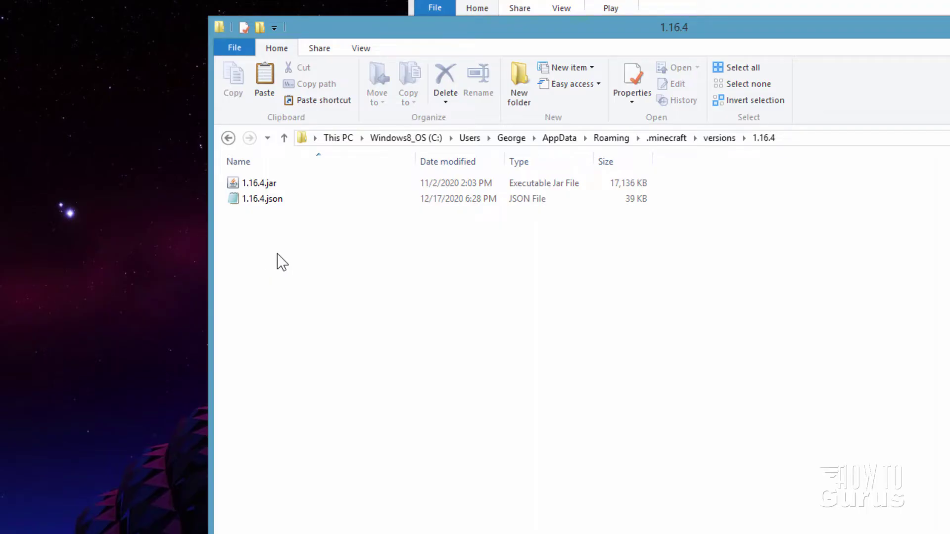
Step: Confirm file name extensions are shown and move the 1.16.4 window below Background Music
{"action": "left_click", "coordinate": [265, 185]}
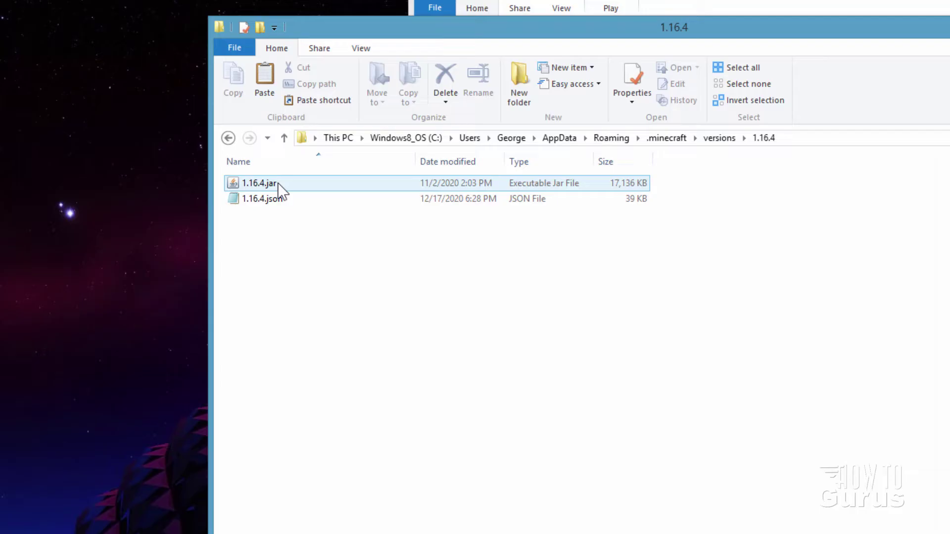
{"action": "left_click", "coordinate": [273, 199]}
{"action": "left_click", "coordinate": [278, 184]}
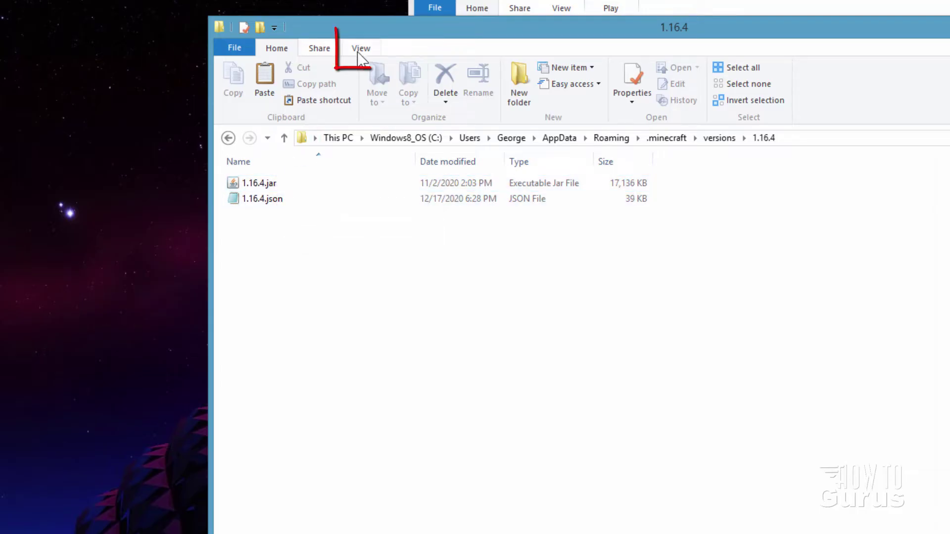
{"action": "left_click", "coordinate": [361, 49]}
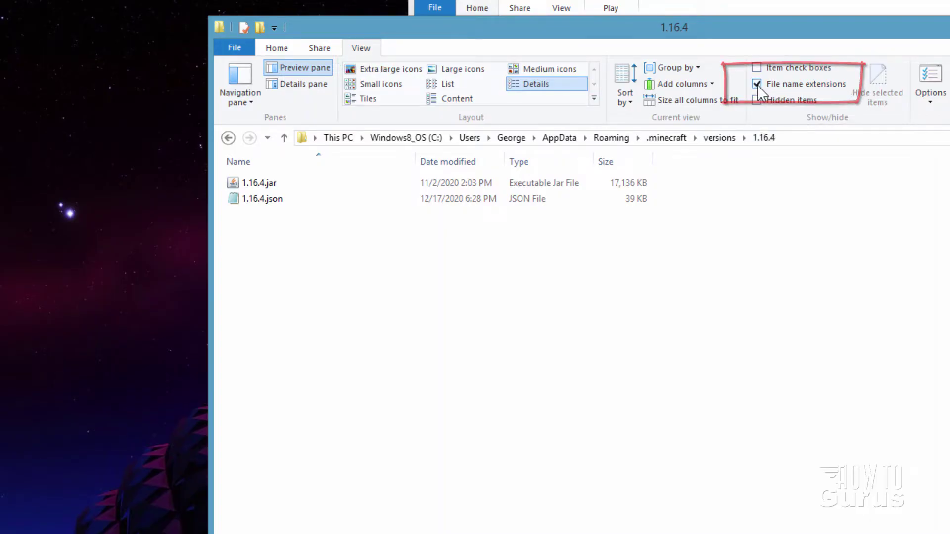
{"action": "left_click", "coordinate": [291, 200]}
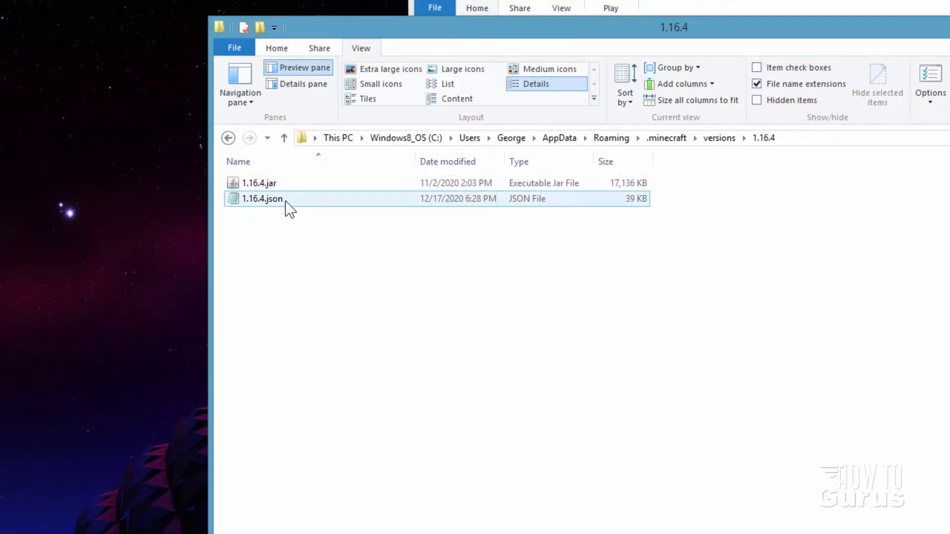
{"action": "left_click_drag", "start_coordinate": [624, 27], "coordinate": [536, 311]}
Step: Copy 1.16.4.jar into Background Music 1.16.4, then minimize the versions window
{"action": "left_click", "coordinate": [231, 464]}
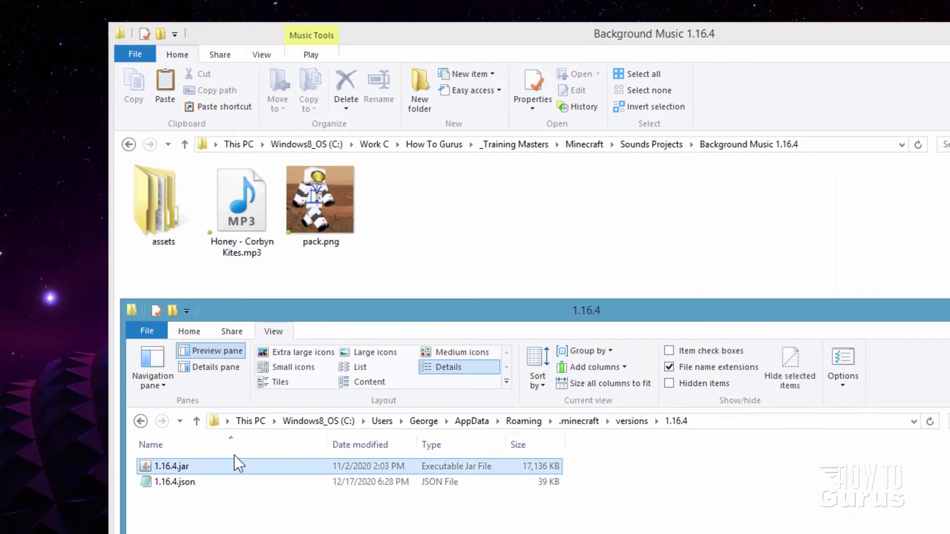
{"action": "left_click_drag", "start_coordinate": [165, 465], "coordinate": [478, 239]}
{"action": "left_click", "coordinate": [529, 330]}
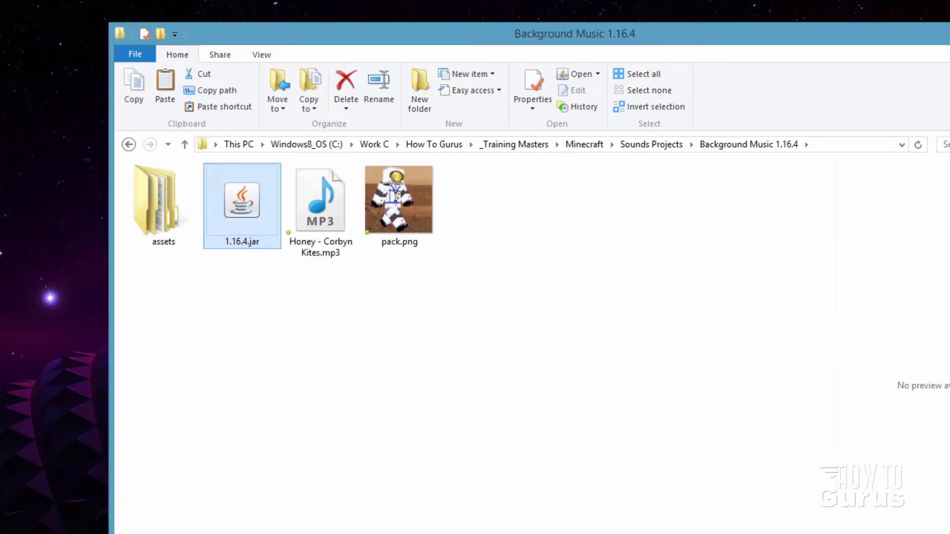
{"action": "key", "text": "alt+Tab"}
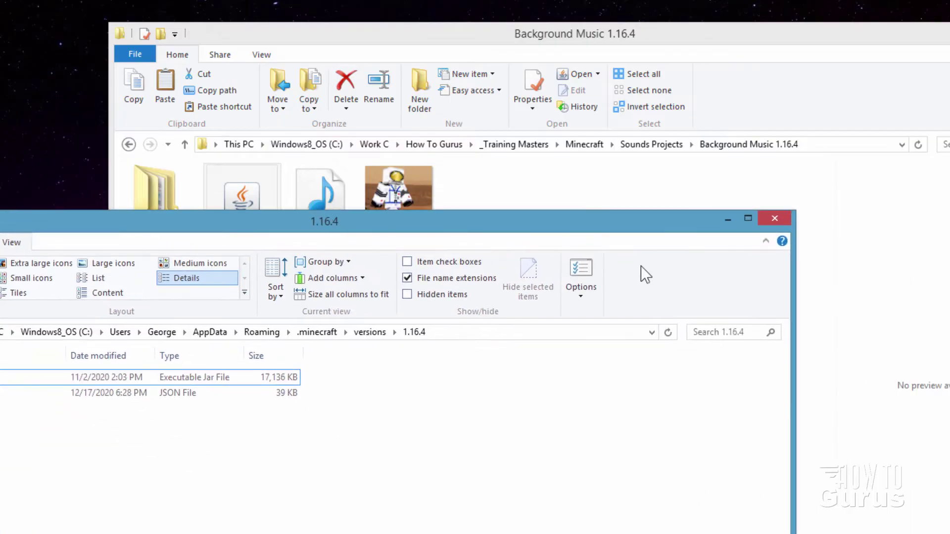
{"action": "left_click", "coordinate": [721, 221]}
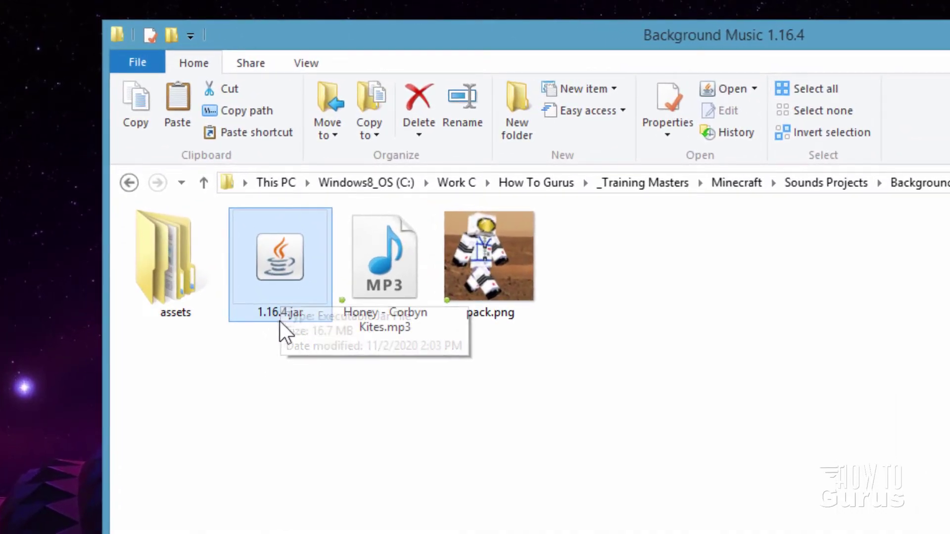
Step: Rename the copied 1.16.4.jar to 1.16.4.zip, accepting the extension-change warning
{"action": "left_click", "coordinate": [301, 319]}
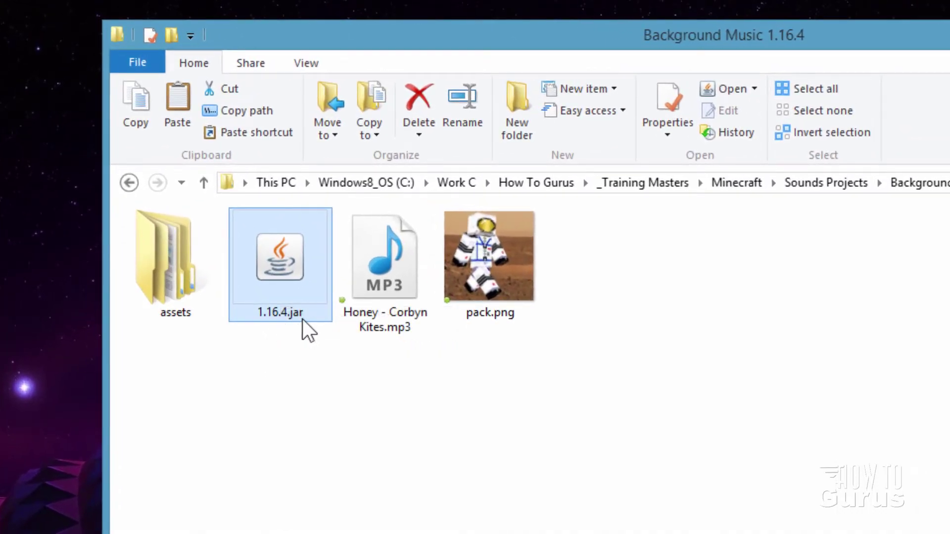
{"action": "left_click", "coordinate": [309, 313]}
{"action": "key", "text": "BackSpace"}
{"action": "key", "text": "BackSpace"}
{"action": "key", "text": "BackSpace"}
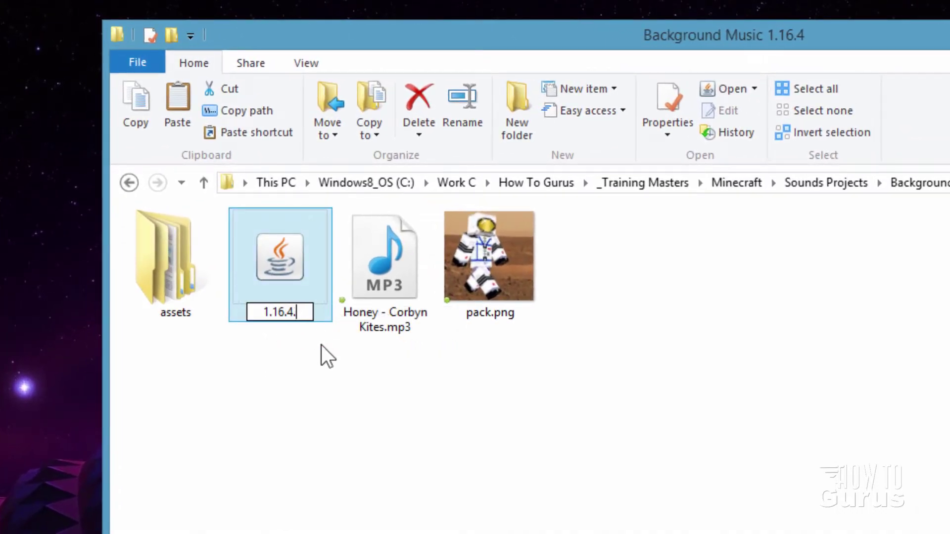
{"action": "type", "text": "zip"}
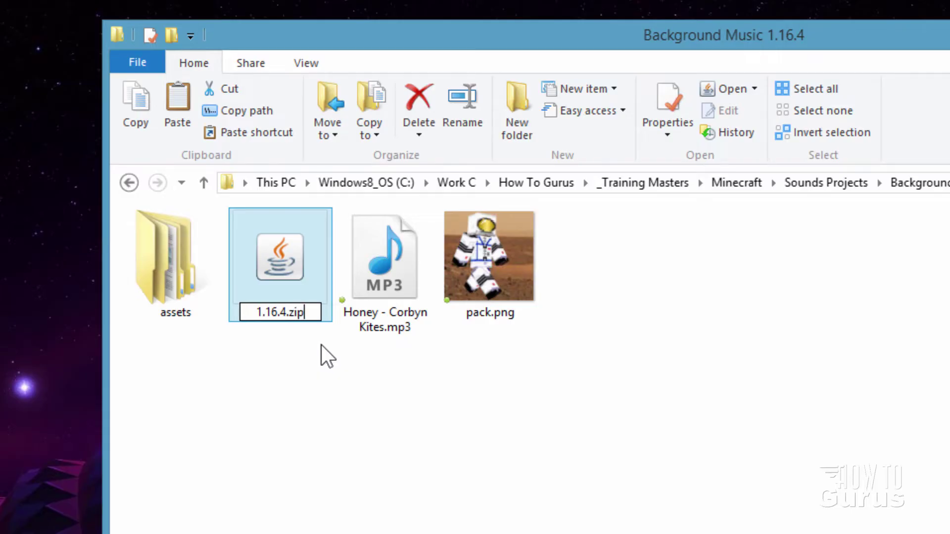
{"action": "left_click", "coordinate": [310, 369]}
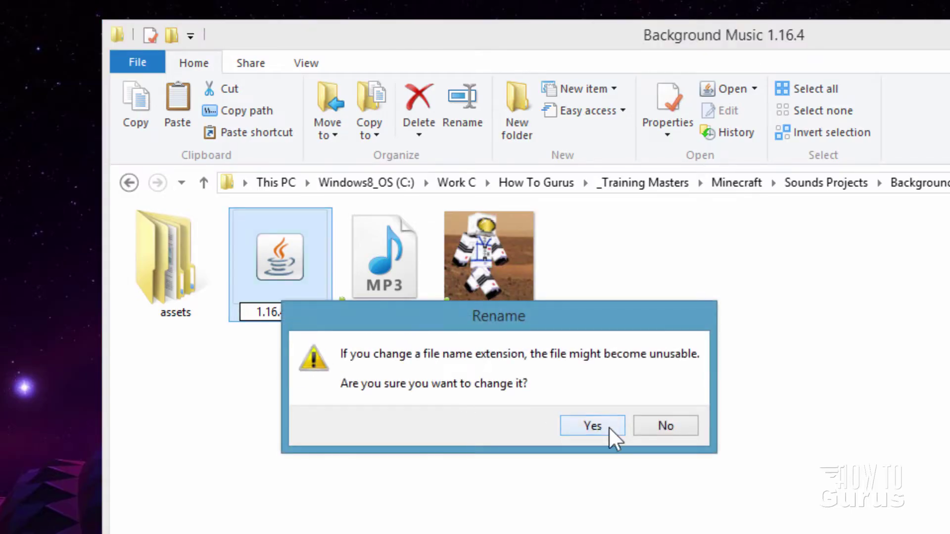
{"action": "left_click", "coordinate": [610, 429]}
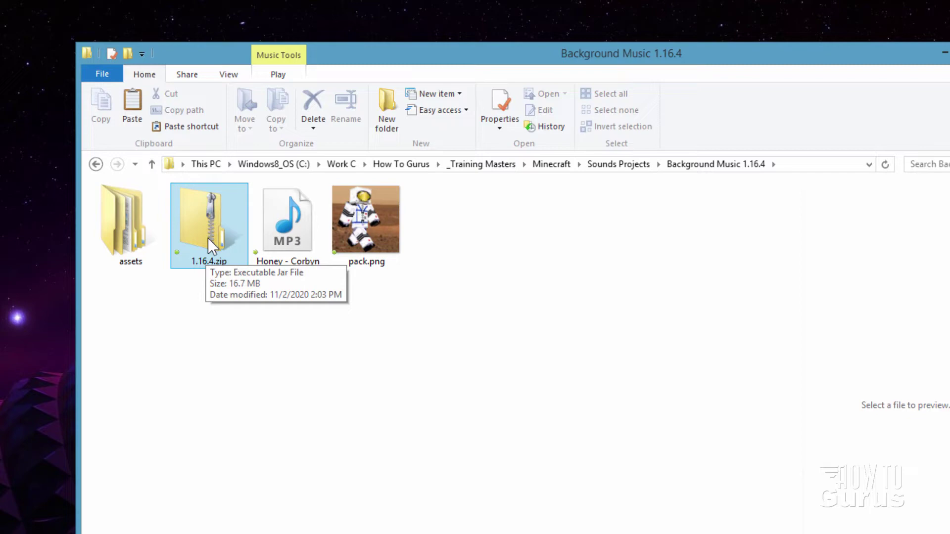
Step: Open 1.16.4.zip in a new window
{"action": "left_click", "coordinate": [274, 264]}
{"action": "right_click", "coordinate": [202, 223]}
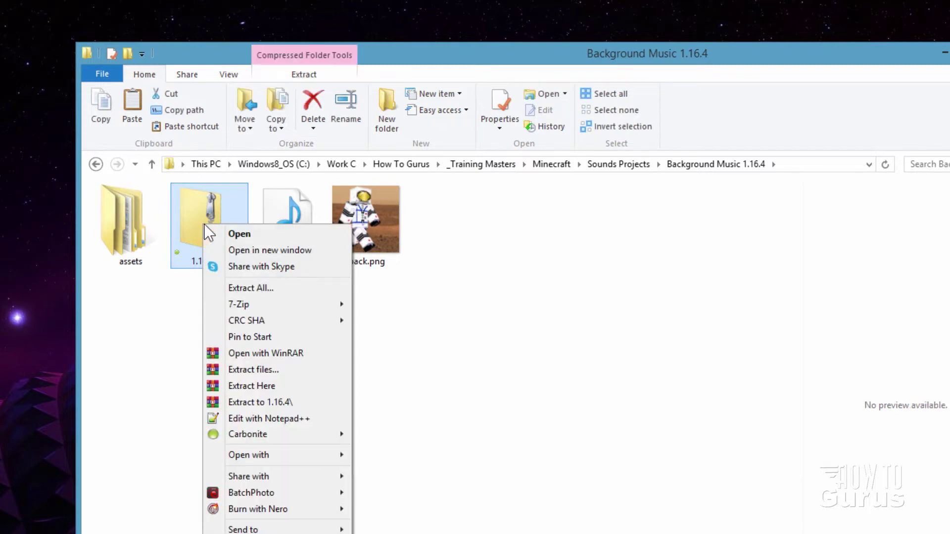
{"action": "left_click", "coordinate": [235, 251]}
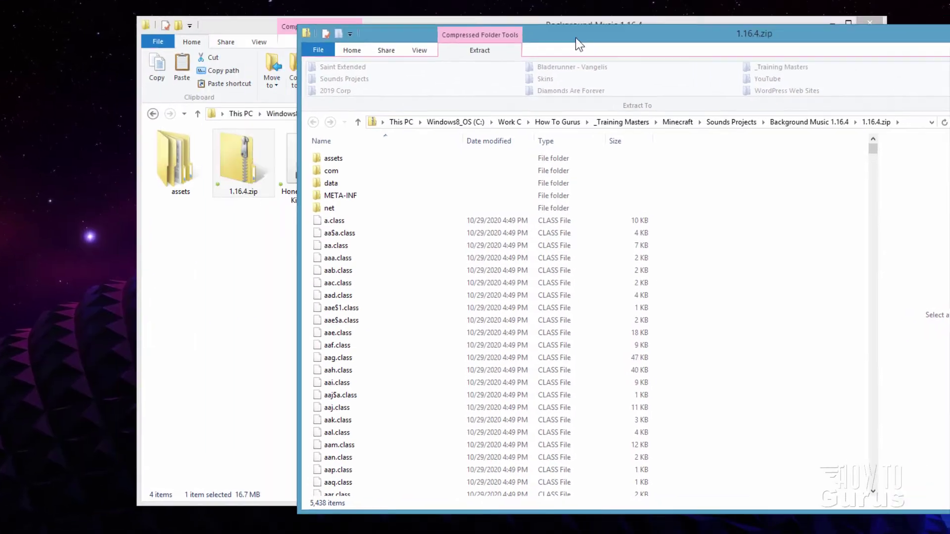
Step: Place the zip window beside the folder and copy pack.mcmeta into Background Music 1.16.4
{"action": "left_click_drag", "start_coordinate": [575, 38], "coordinate": [607, 15]}
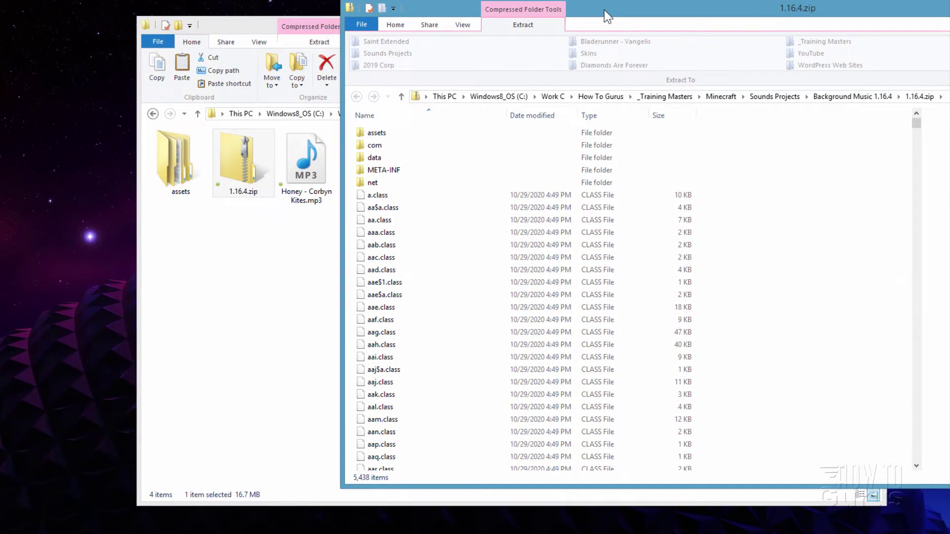
{"action": "left_click_drag", "start_coordinate": [863, 22], "coordinate": [672, 34]}
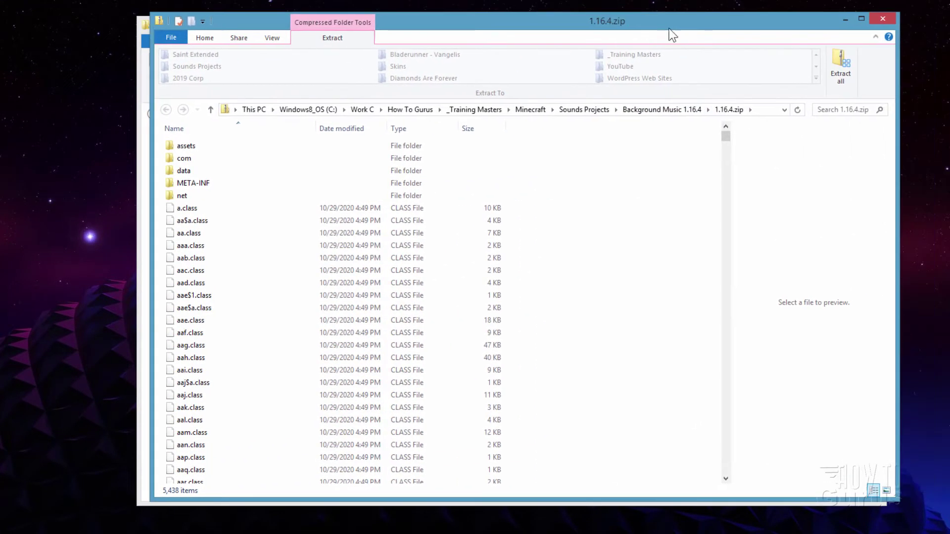
{"action": "left_click_drag", "start_coordinate": [897, 189], "coordinate": [702, 194]}
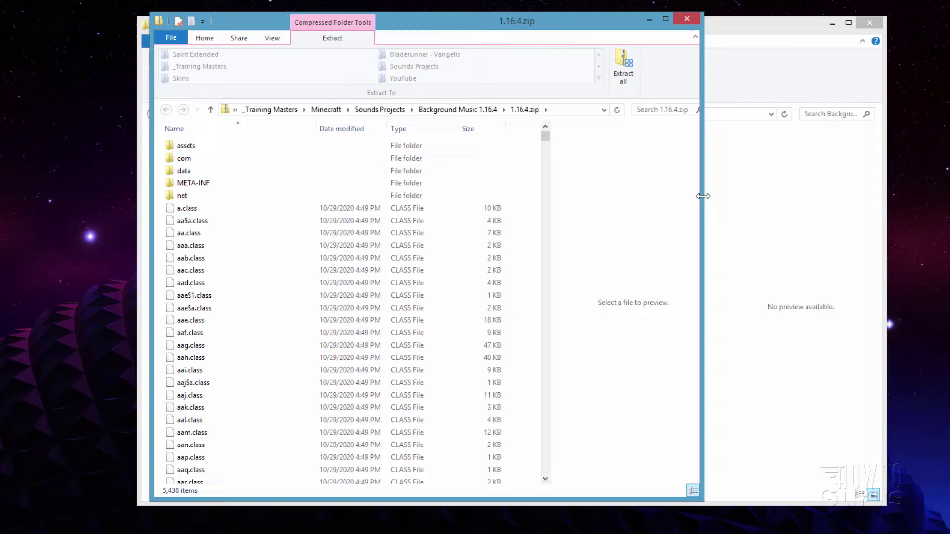
{"action": "left_click_drag", "start_coordinate": [526, 40], "coordinate": [688, 34]}
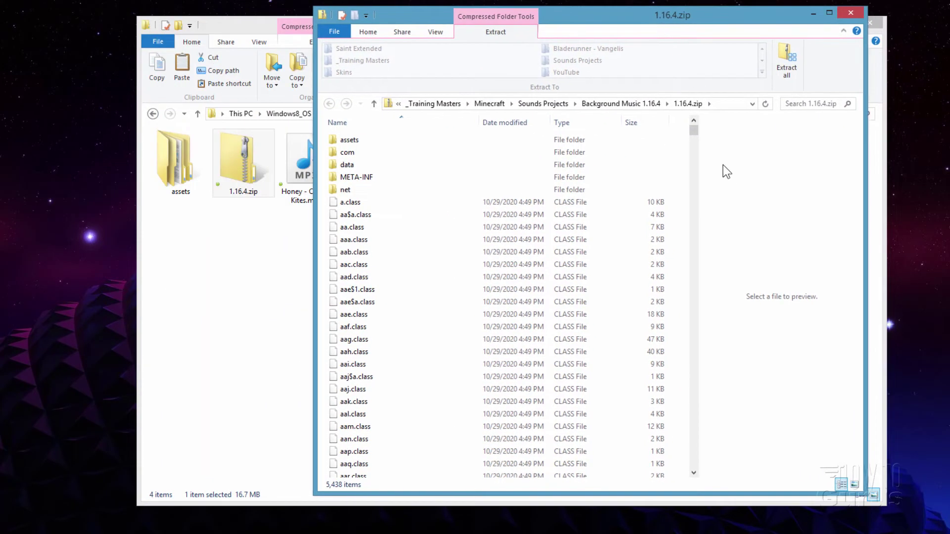
{"action": "left_click_drag", "start_coordinate": [696, 129], "coordinate": [691, 439]}
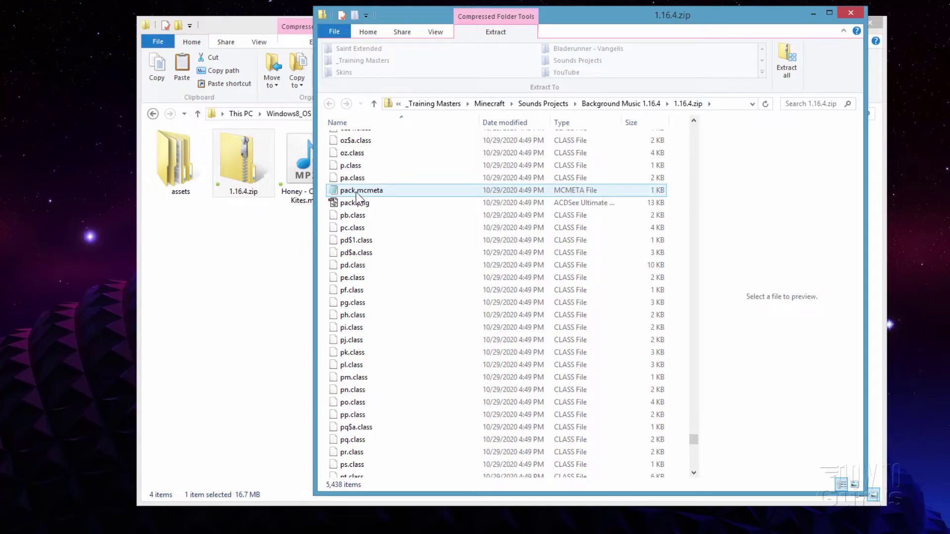
{"action": "left_click_drag", "start_coordinate": [356, 196], "coordinate": [216, 272]}
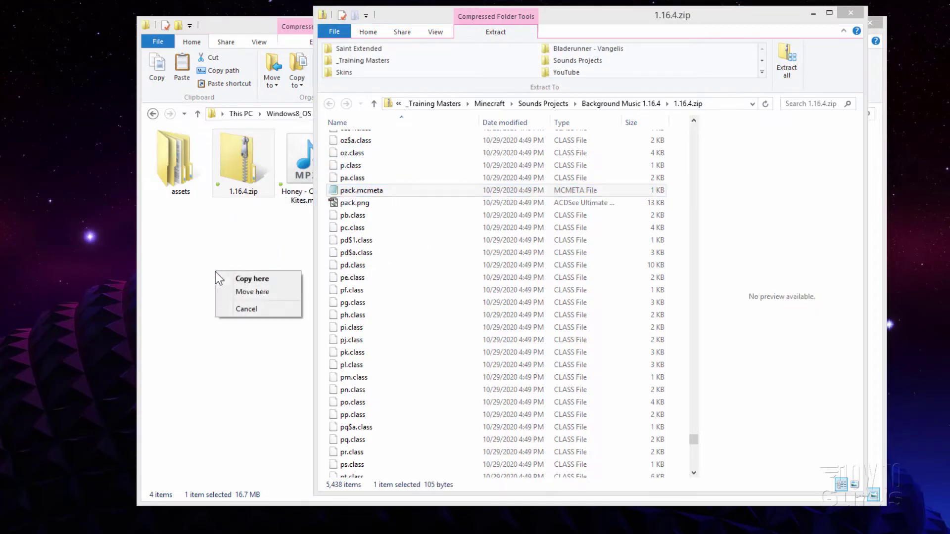
{"action": "left_click", "coordinate": [242, 279]}
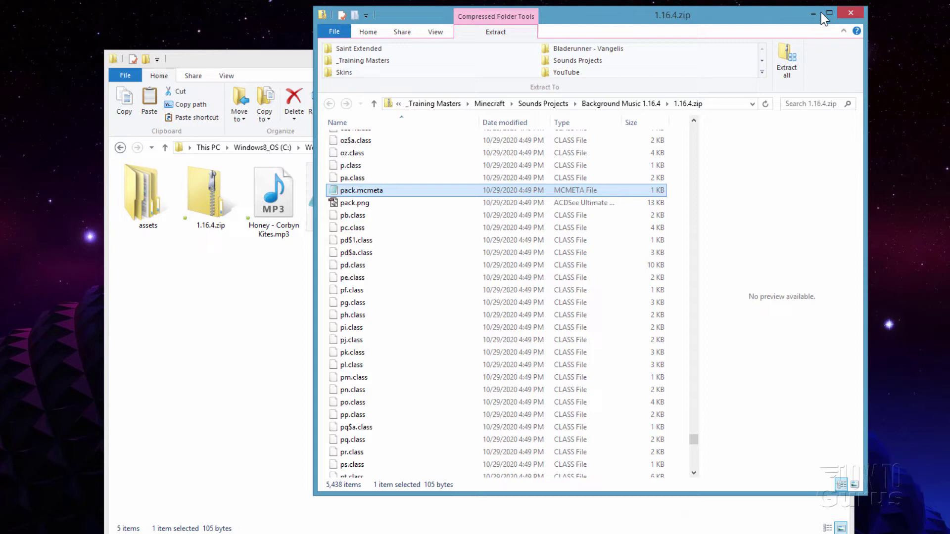
Step: Close the 1.16.4.zip window to return to the Background Music 1.16.4 folder
{"action": "left_click", "coordinate": [848, 13]}
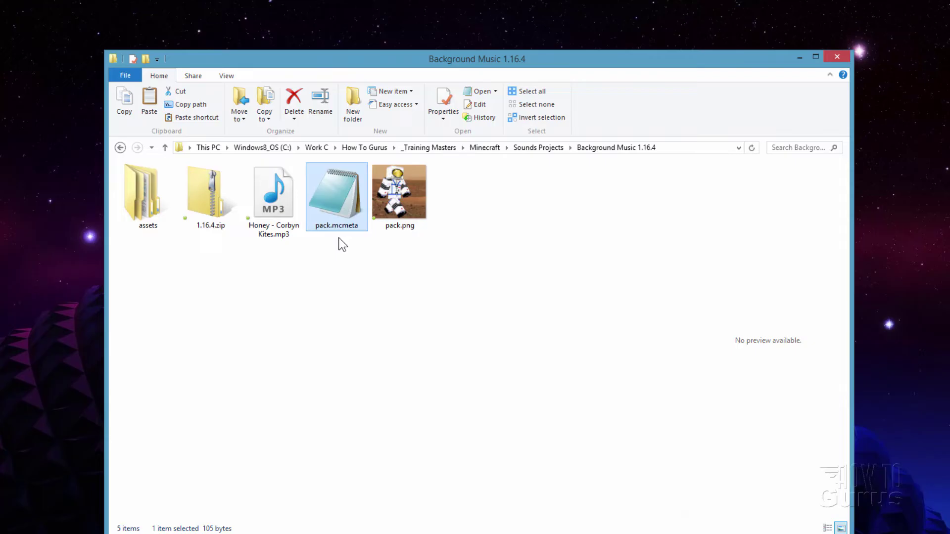
Step: Open pack.mcmeta in Notepad, choosing Notepad as the default app for .mcmeta files
{"action": "right_click", "coordinate": [330, 194]}
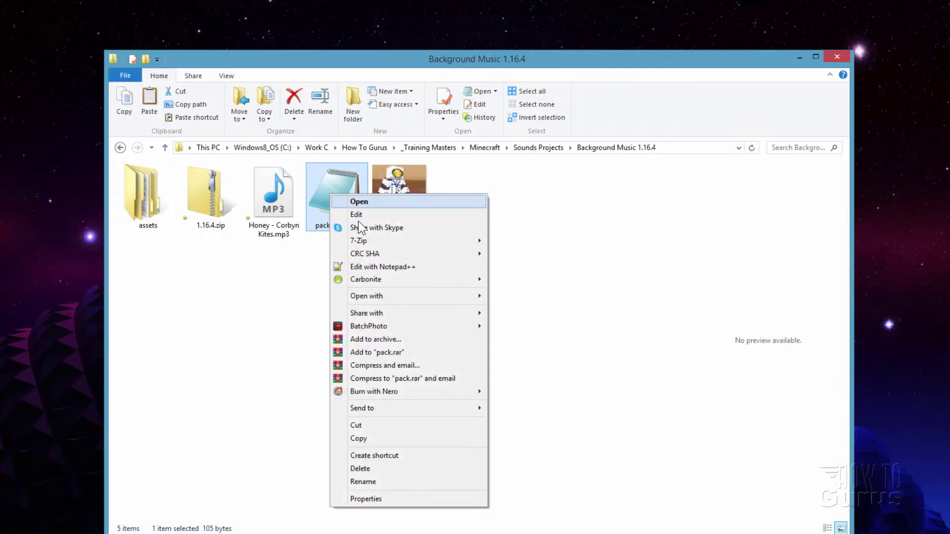
{"action": "mouse_move", "coordinate": [391, 296]}
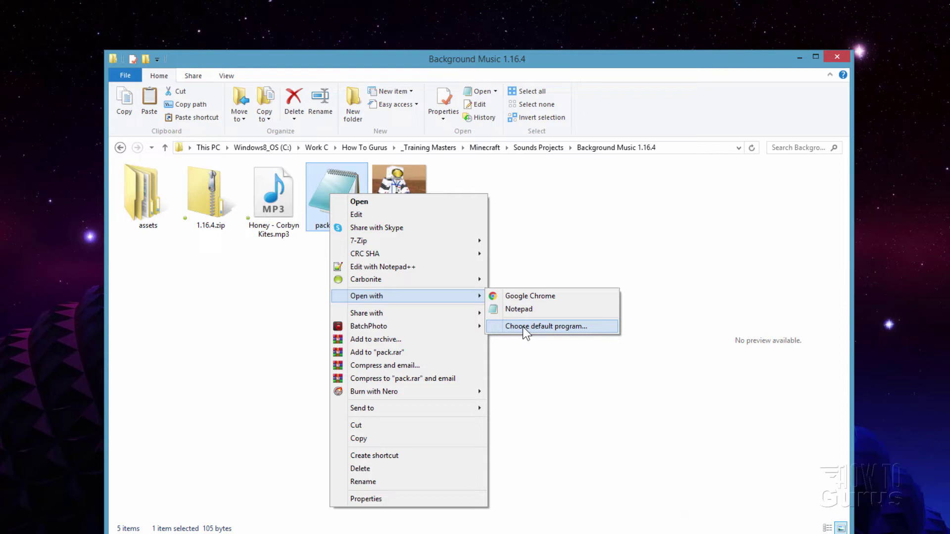
{"action": "left_click", "coordinate": [525, 327]}
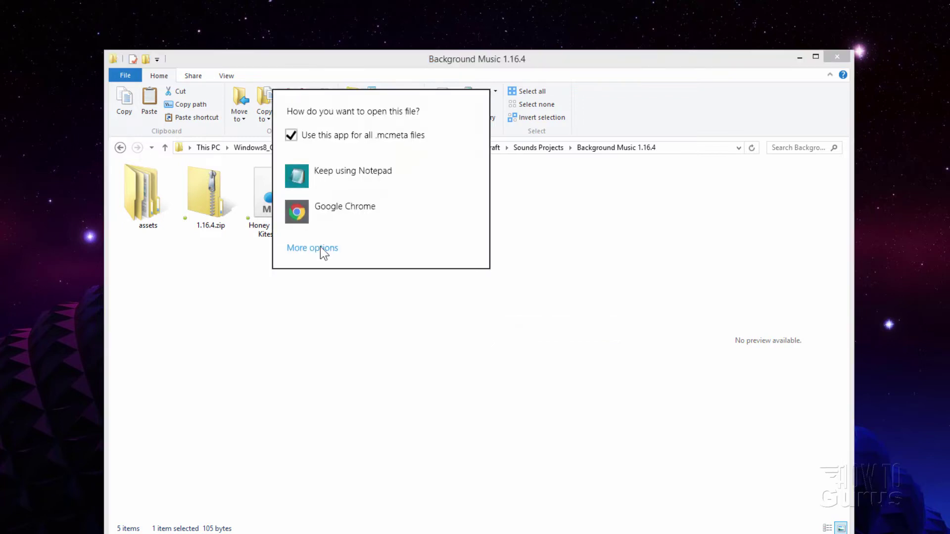
{"action": "left_click", "coordinate": [325, 248]}
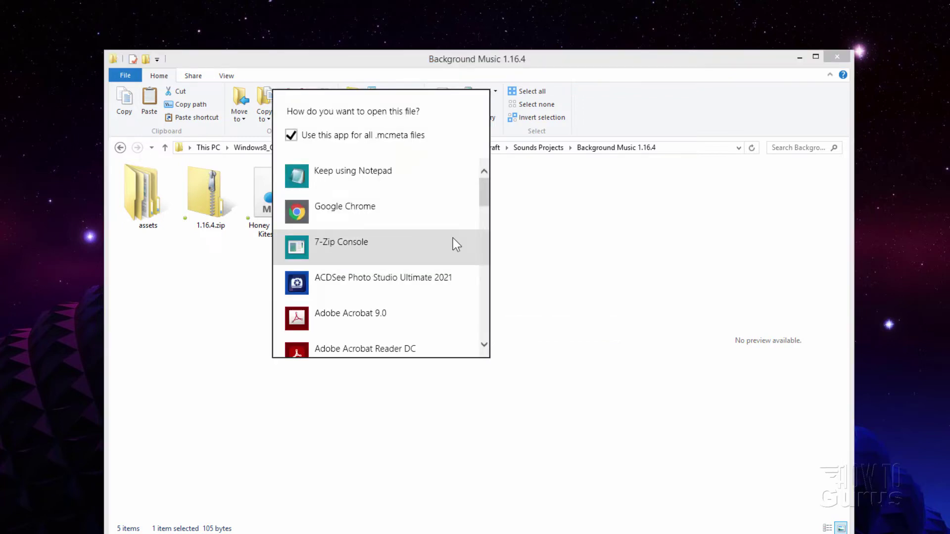
{"action": "left_click_drag", "start_coordinate": [480, 194], "coordinate": [525, 203]}
{"action": "left_click", "coordinate": [526, 206]}
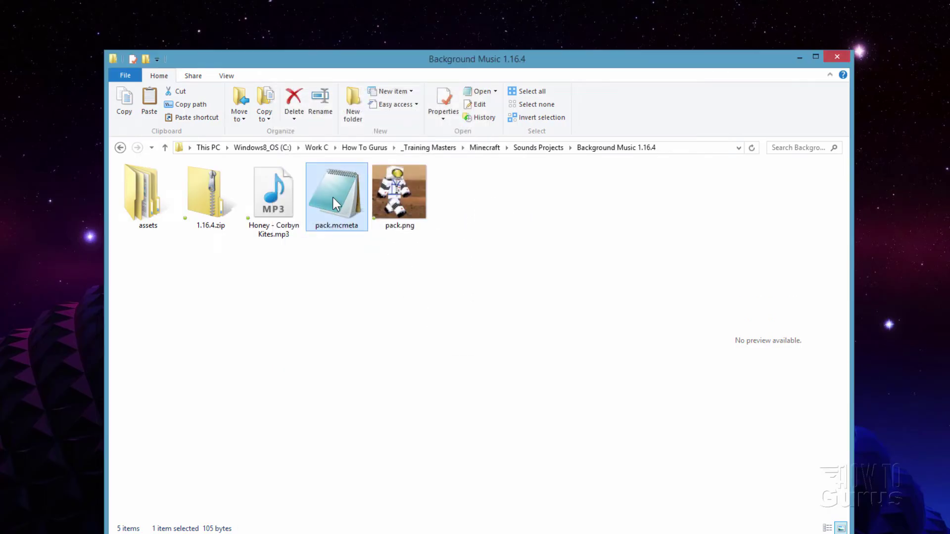
Step: Change pack.mcmeta's description to 'Background Music', keep pack_format 6, and save the file
{"action": "left_click_drag", "start_coordinate": [143, 0], "coordinate": [402, 171]}
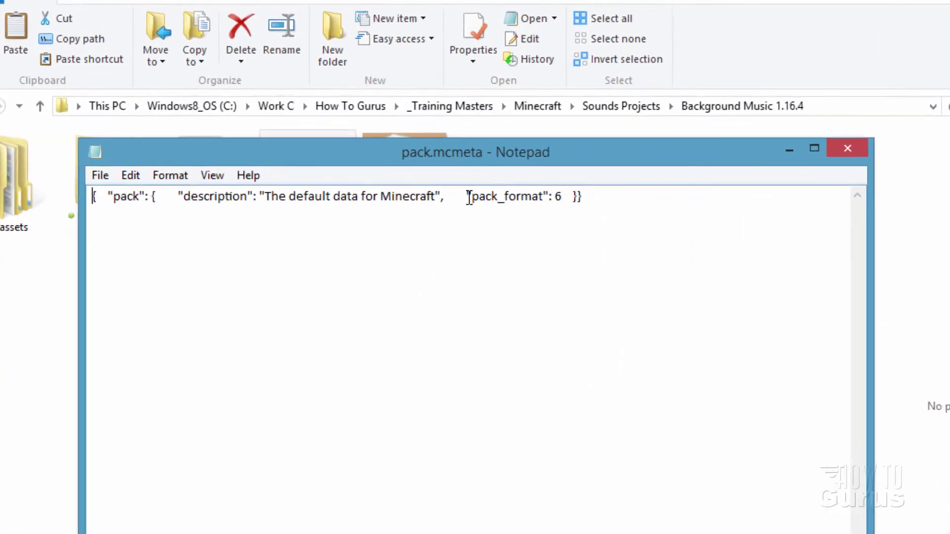
{"action": "left_click_drag", "start_coordinate": [469, 197], "coordinate": [564, 197]}
{"action": "left_click", "coordinate": [561, 203]}
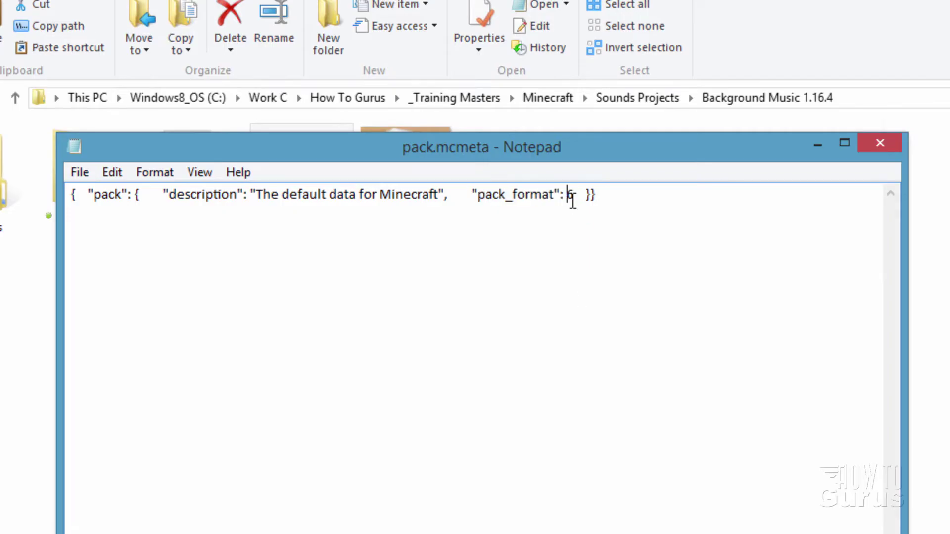
{"action": "double_click", "coordinate": [570, 195]}
{"action": "type", "text": "6"}
{"action": "left_click_drag", "start_coordinate": [438, 194], "coordinate": [254, 180]}
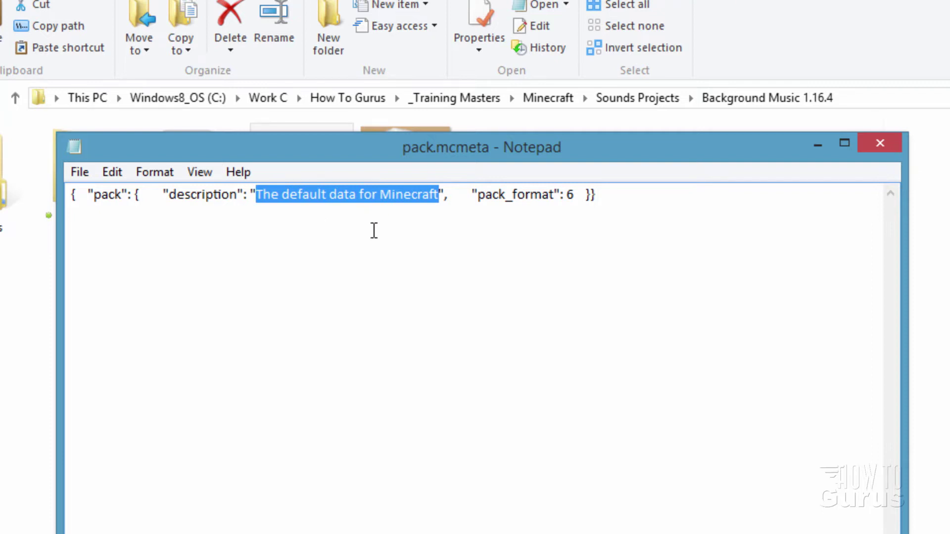
{"action": "type", "text": "Back"}
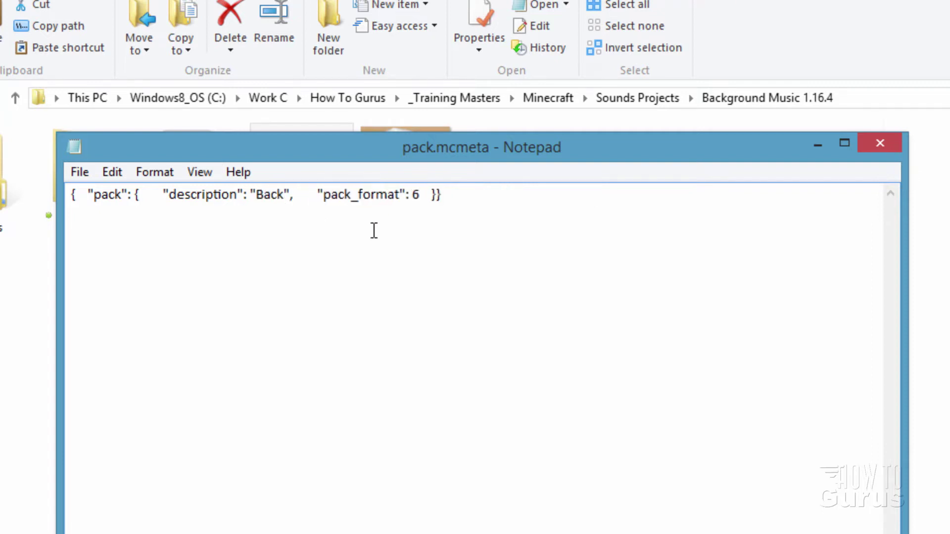
{"action": "type", "text": "ground Music"}
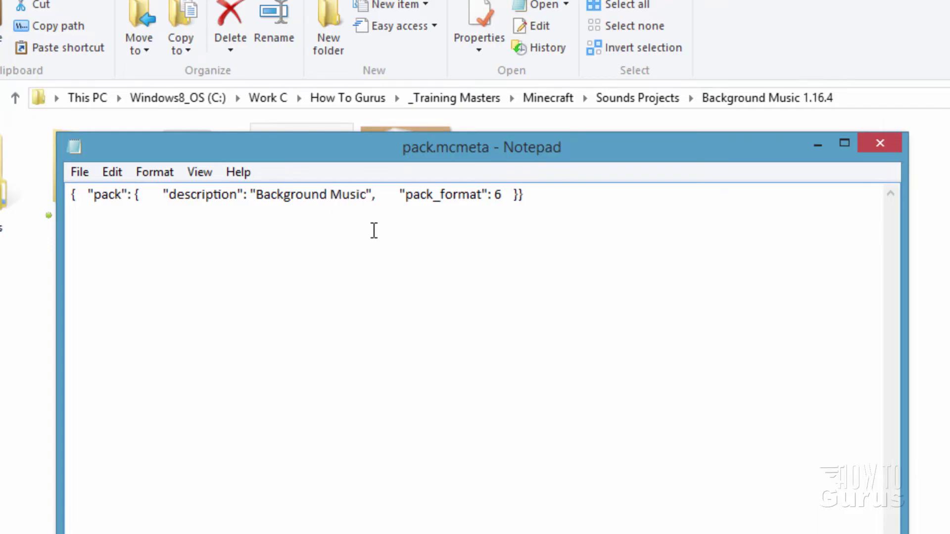
{"action": "left_click", "coordinate": [112, 171]}
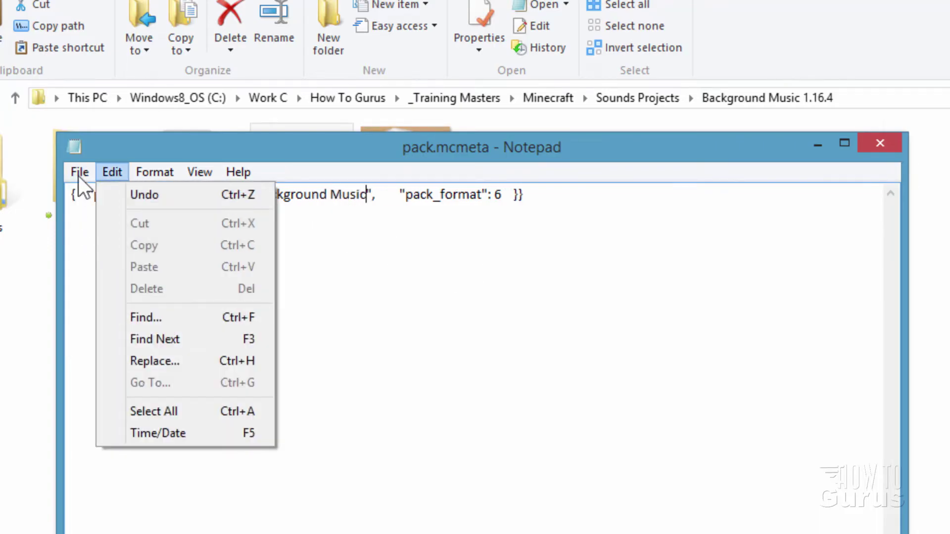
{"action": "left_click", "coordinate": [86, 237]}
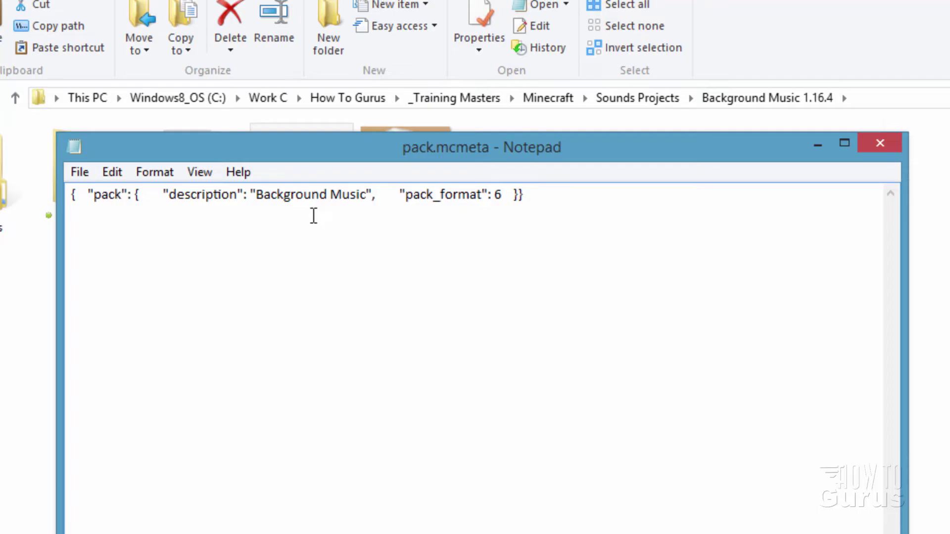
Step: Close Notepad and select the assets folder in Background Music 1.16.4
{"action": "left_click", "coordinate": [880, 143]}
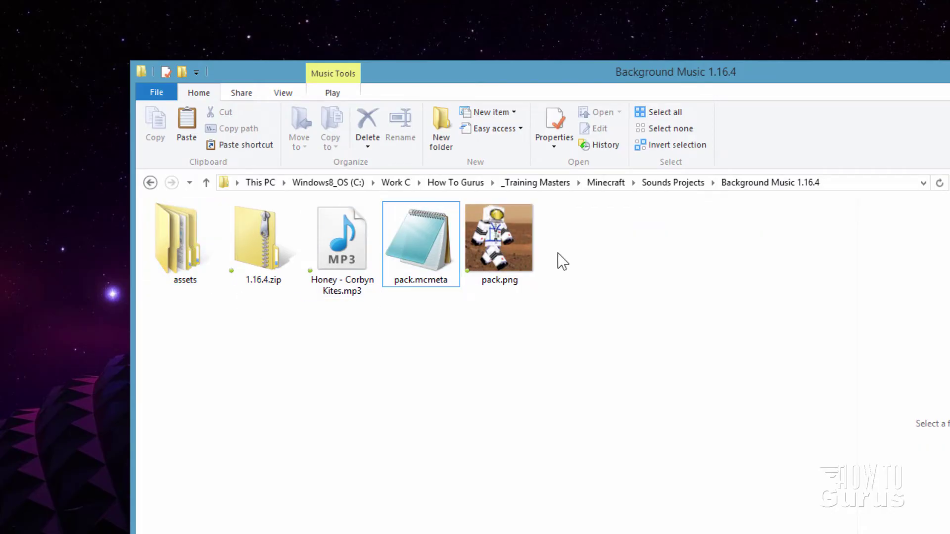
{"action": "left_click", "coordinate": [171, 241]}
{"action": "left_click", "coordinate": [425, 257]}
{"action": "left_click", "coordinate": [509, 253], "text": "ctrl"}
{"action": "left_click", "coordinate": [509, 254]}
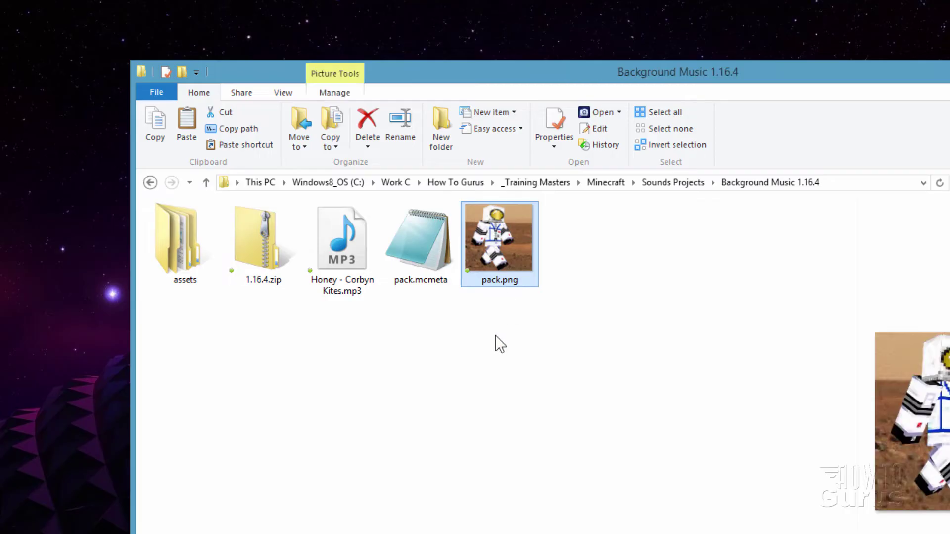
{"action": "left_click", "coordinate": [184, 262]}
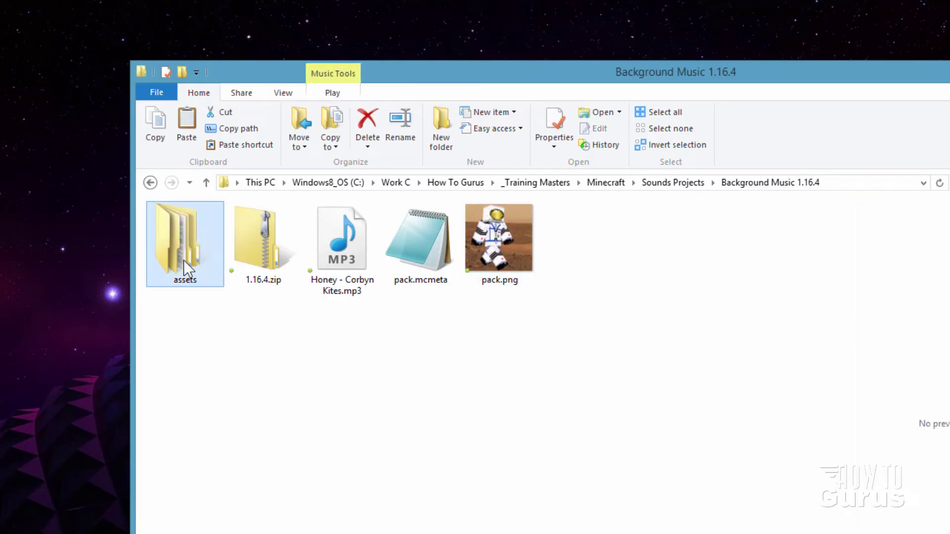
Step: Open assets > minecraft > sounds > music > game > creative and select Honey - Corbyn Kites.mp3
{"action": "double_click", "coordinate": [177, 248]}
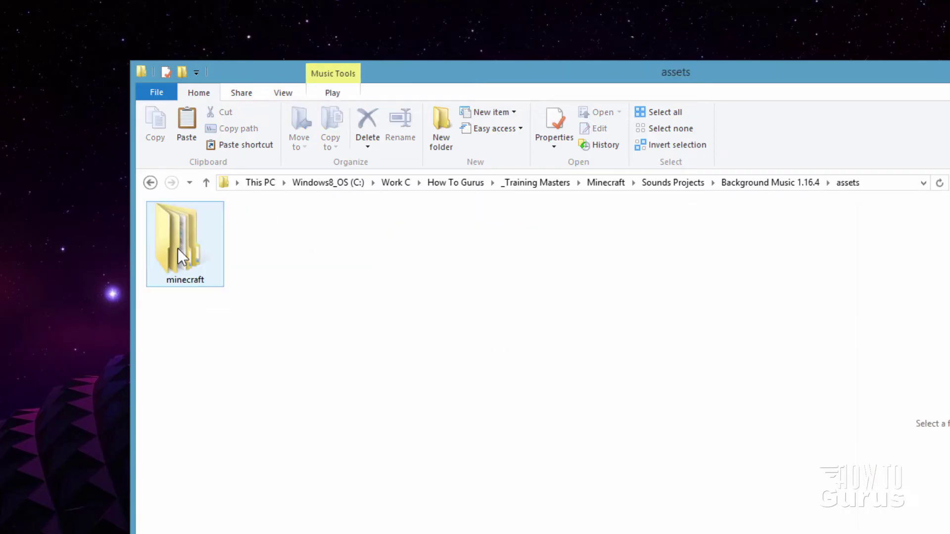
{"action": "double_click", "coordinate": [177, 249]}
{"action": "double_click", "coordinate": [177, 248]}
{"action": "double_click", "coordinate": [177, 248]}
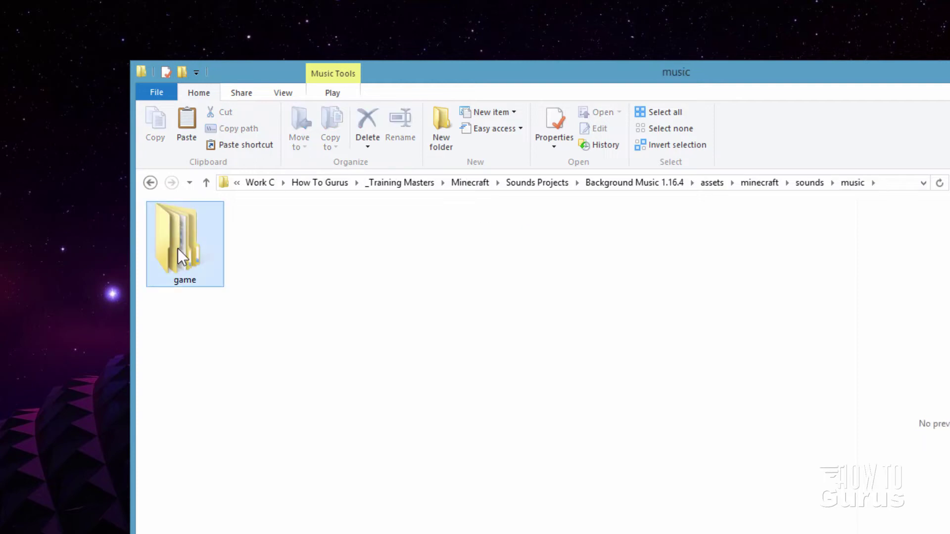
{"action": "double_click", "coordinate": [177, 249]}
{"action": "double_click", "coordinate": [177, 249]}
{"action": "left_click", "coordinate": [192, 253]}
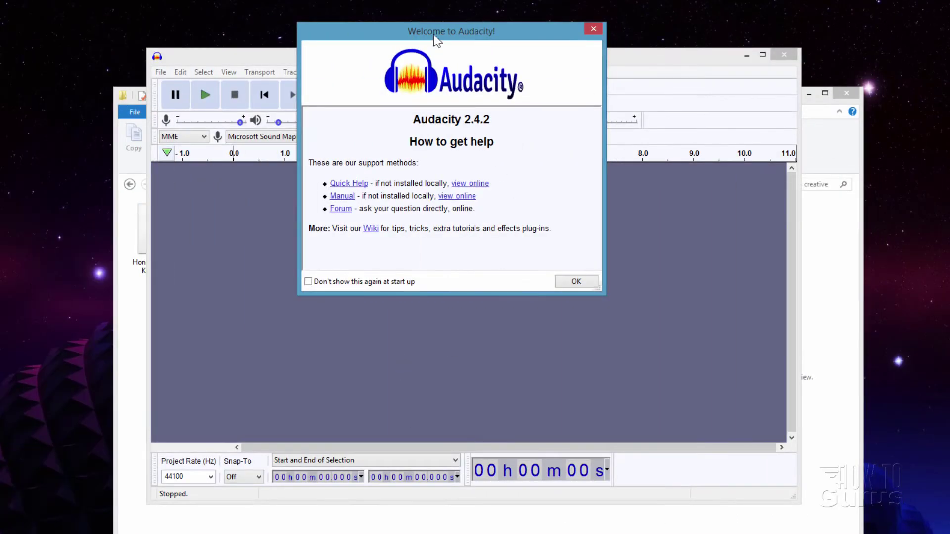
Step: Dismiss Audacity's welcome message and drag Honey - Corbyn Kites.mp3 into Audacity to import it
{"action": "left_click_drag", "start_coordinate": [436, 39], "coordinate": [442, 165]}
{"action": "left_click", "coordinate": [585, 410]}
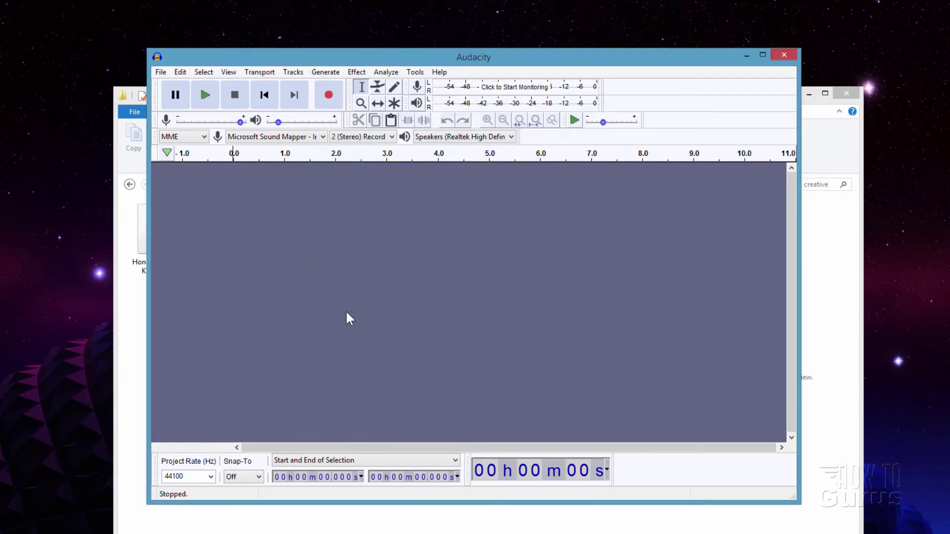
{"action": "left_click_drag", "start_coordinate": [271, 57], "coordinate": [390, 83]}
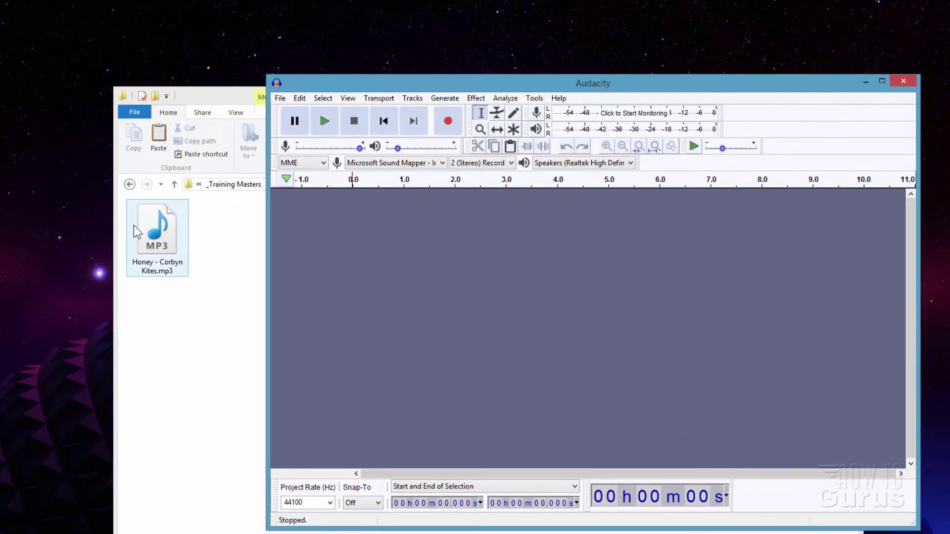
{"action": "left_click_drag", "start_coordinate": [148, 230], "coordinate": [464, 300]}
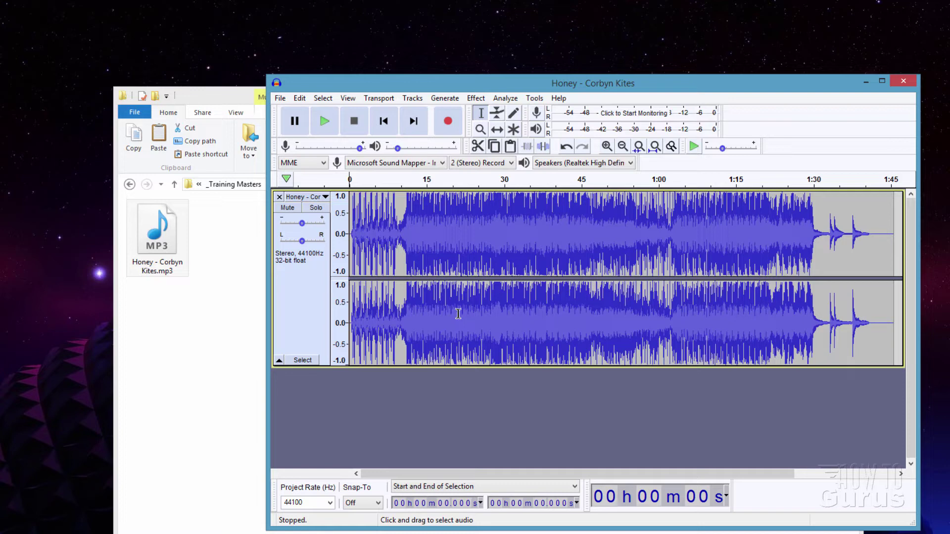
Step: Start exporting the track as OGG with Background Music 1.16.4 as the destination
{"action": "left_click", "coordinate": [279, 100]}
{"action": "mouse_move", "coordinate": [312, 185]}
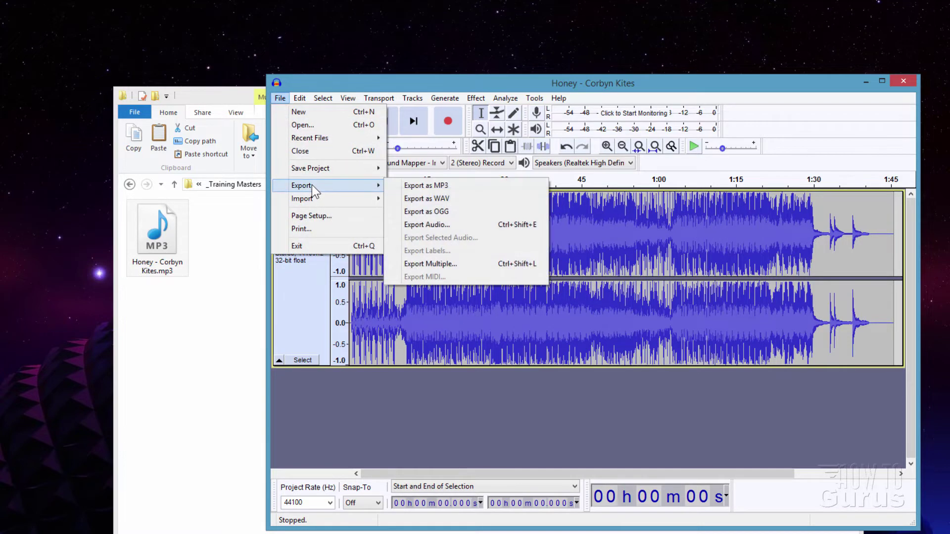
{"action": "left_click", "coordinate": [446, 213]}
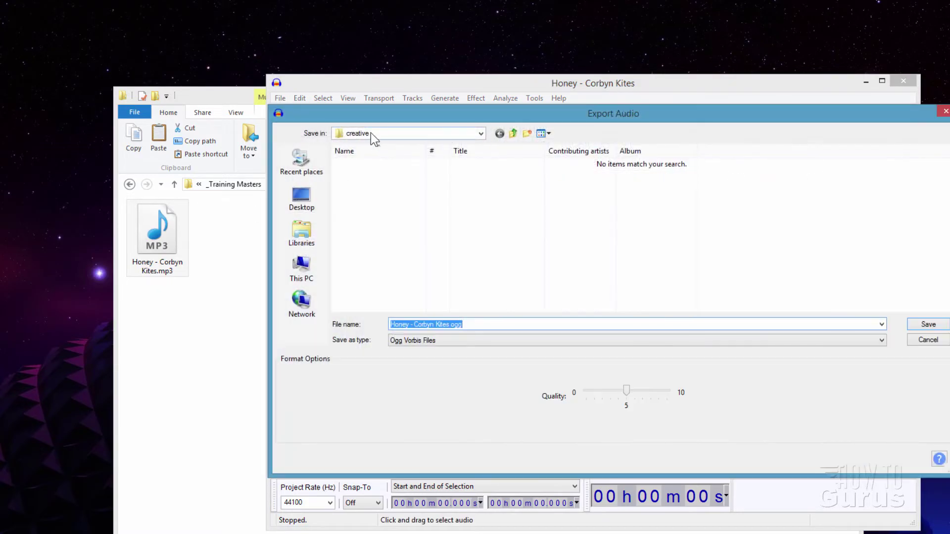
{"action": "left_click", "coordinate": [482, 138]}
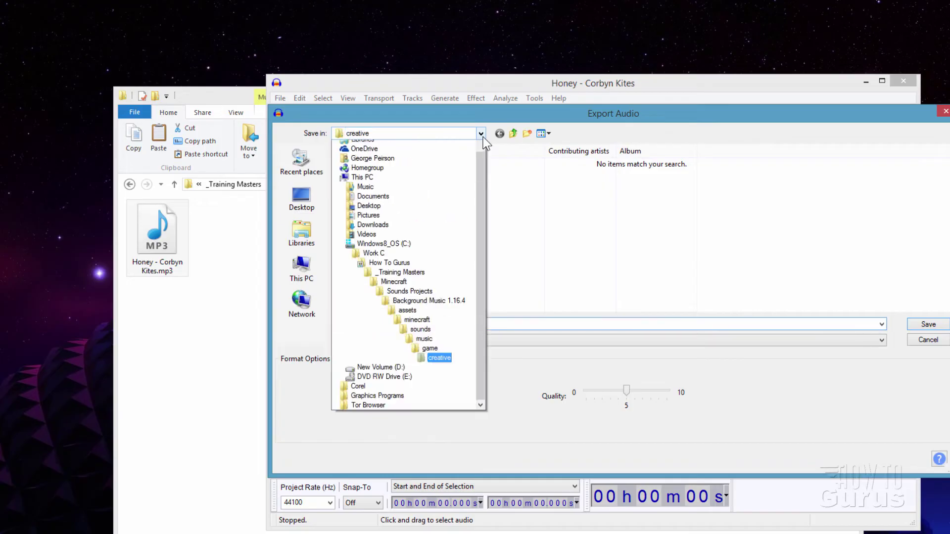
{"action": "left_click", "coordinate": [404, 317]}
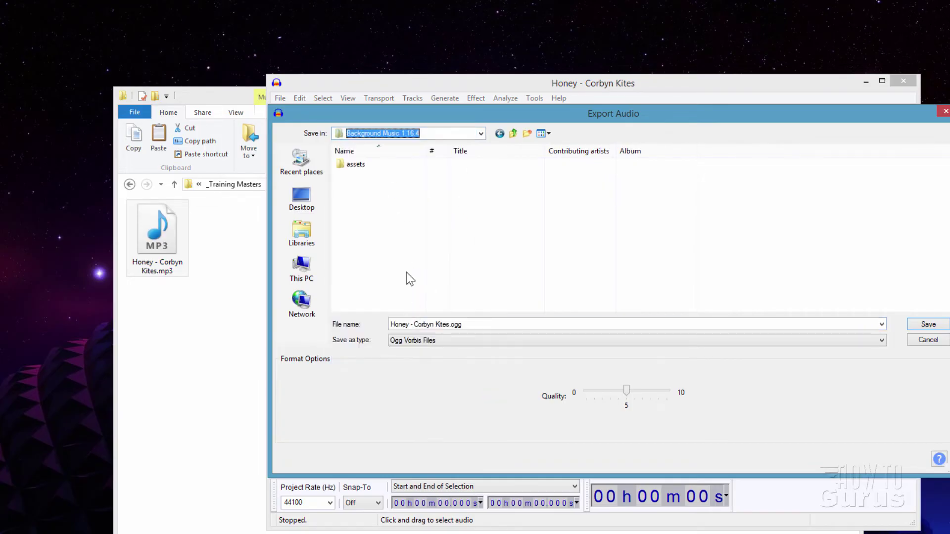
Step: Save Honey - Corbyn Kites.ogg into assets\minecraft\sounds\music\game\creative, accepting the metadata
{"action": "double_click", "coordinate": [344, 166]}
{"action": "double_click", "coordinate": [345, 167]}
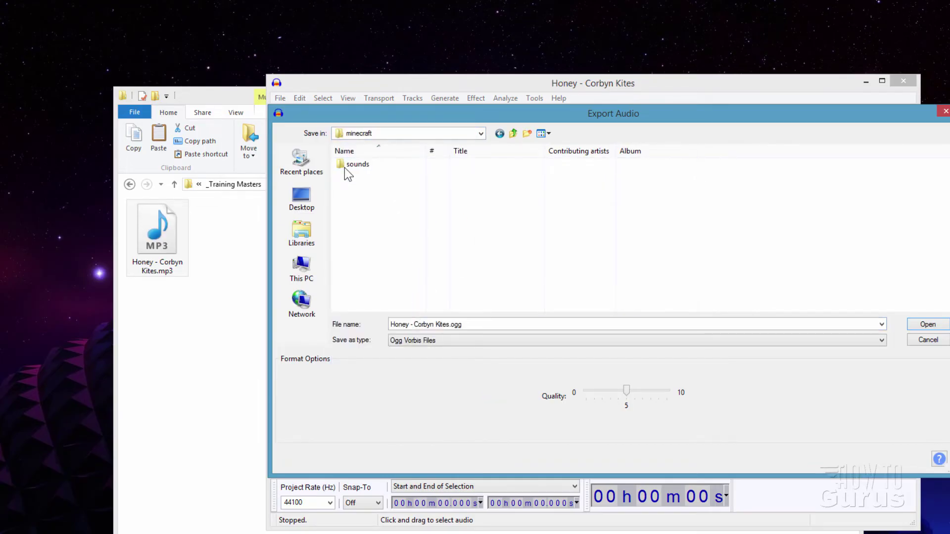
{"action": "left_click", "coordinate": [344, 167]}
{"action": "double_click", "coordinate": [344, 166]}
{"action": "double_click", "coordinate": [344, 166]}
{"action": "double_click", "coordinate": [344, 166]}
{"action": "double_click", "coordinate": [345, 166]}
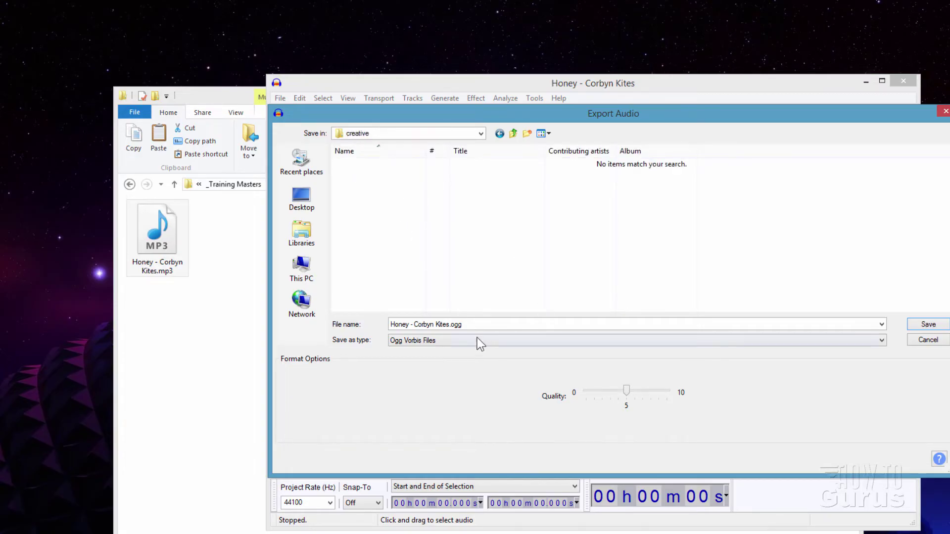
{"action": "left_click", "coordinate": [921, 326]}
{"action": "left_click", "coordinate": [408, 408]}
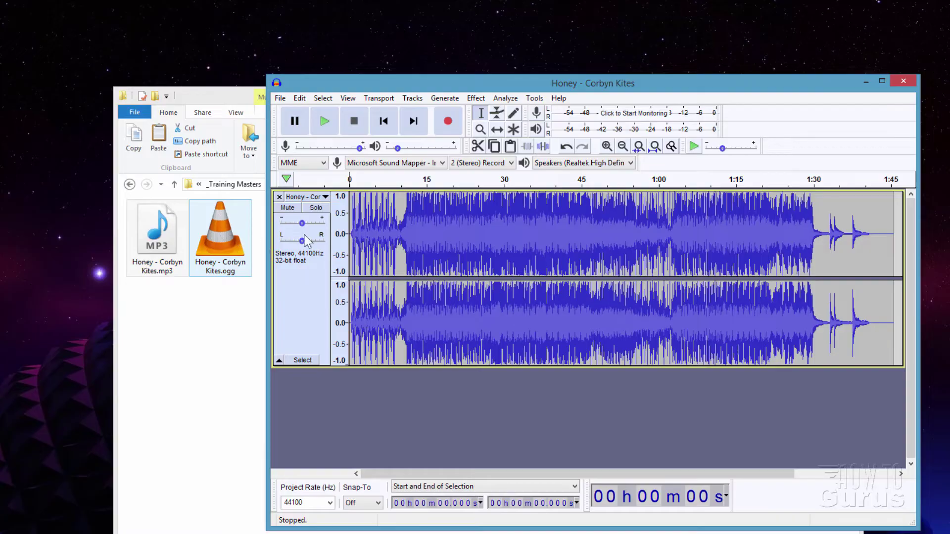
Step: Close Audacity without saving the project
{"action": "left_click_drag", "start_coordinate": [664, 85], "coordinate": [586, 88]}
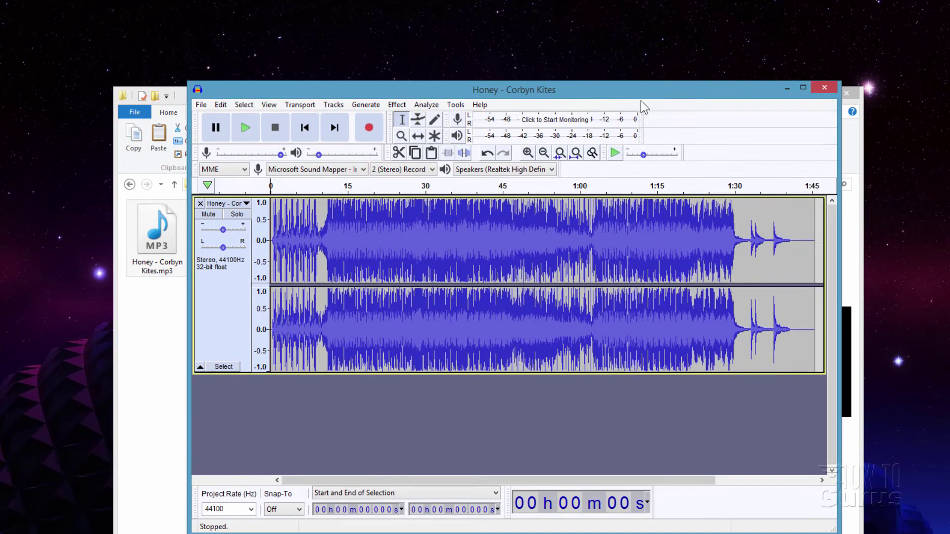
{"action": "left_click", "coordinate": [824, 87]}
{"action": "left_click", "coordinate": [538, 313]}
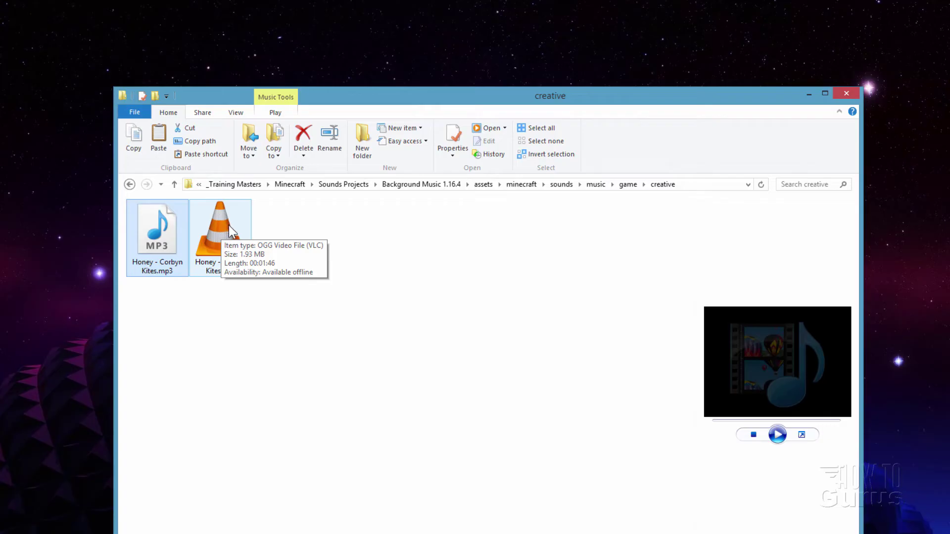
Step: Select the new Honey - Corbyn Kites.ogg file in the creative folder
{"action": "left_click", "coordinate": [236, 318]}
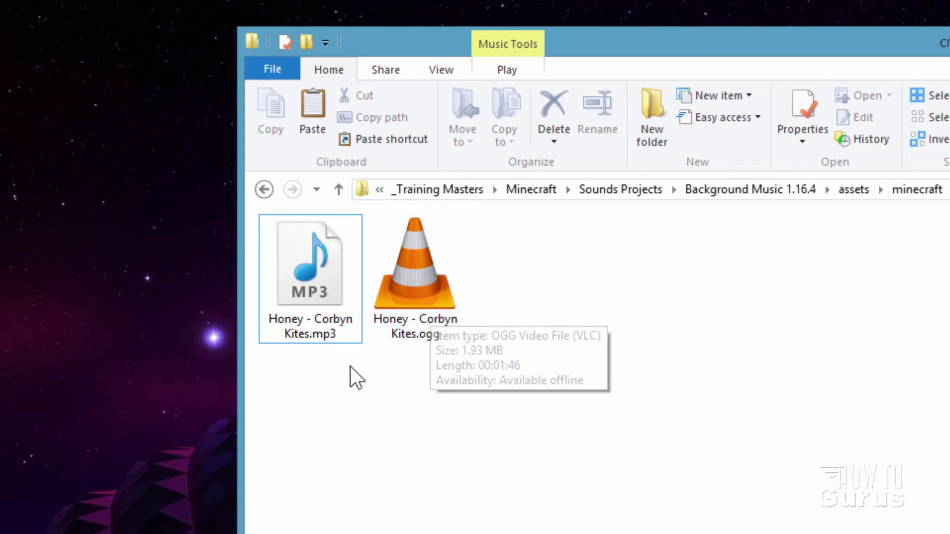
{"action": "mouse_move", "coordinate": [313, 287]}
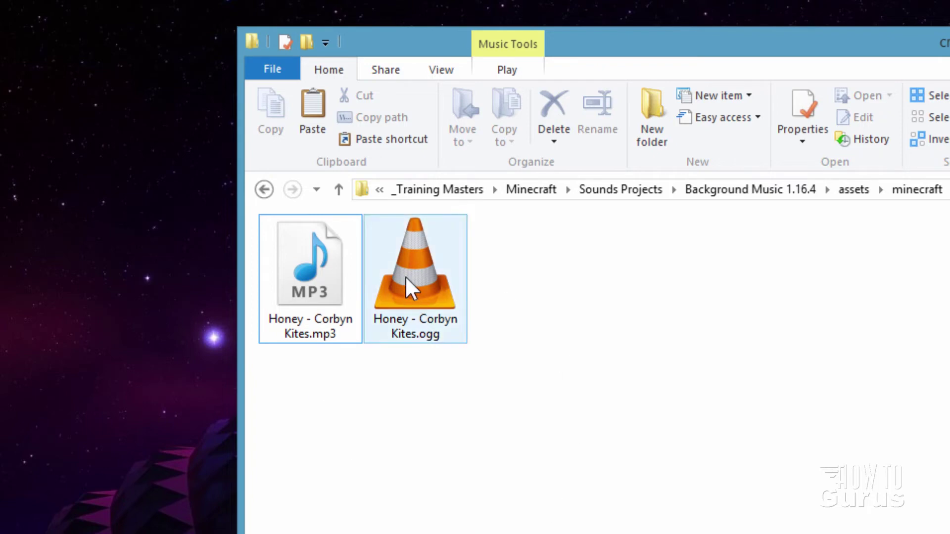
{"action": "left_click", "coordinate": [424, 339]}
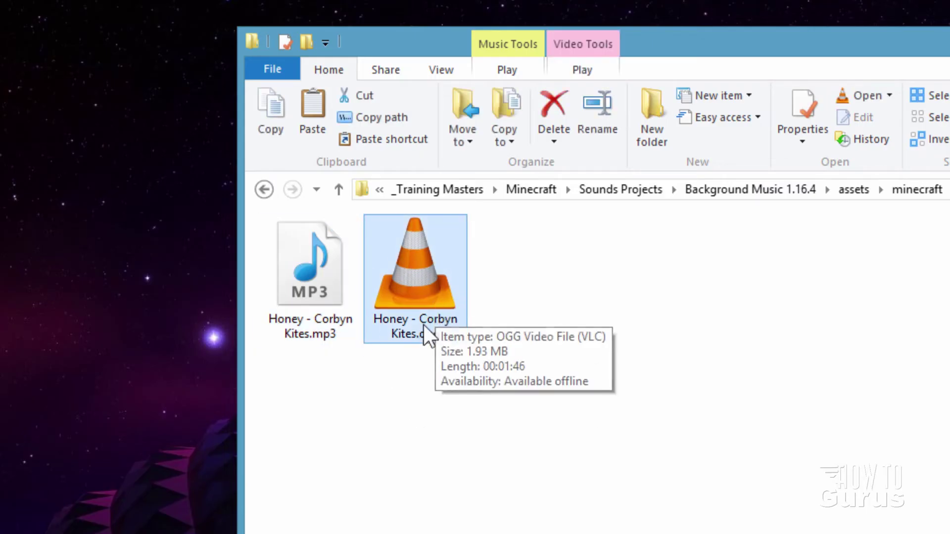
{"action": "mouse_move", "coordinate": [418, 332]}
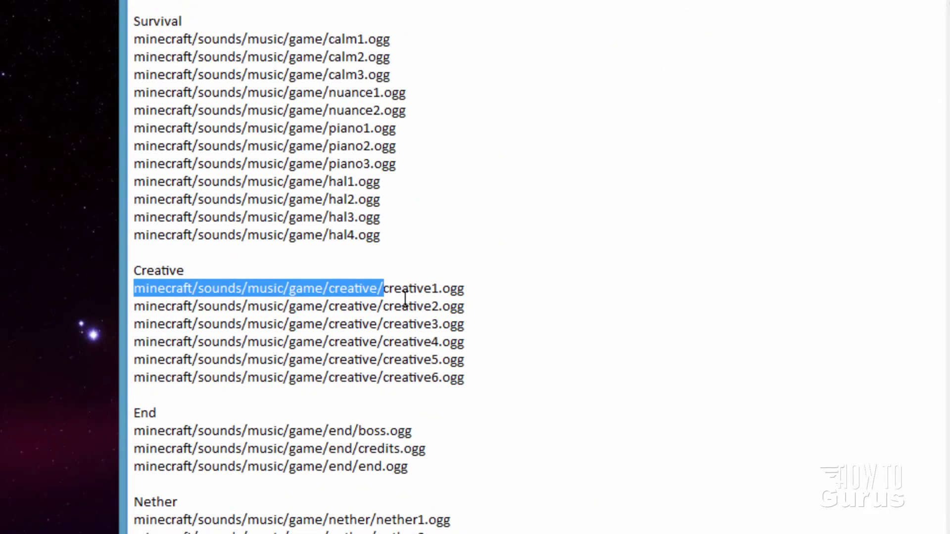
Step: Copy the name creative1 from the first Creative track path in Notepad
{"action": "left_click", "coordinate": [410, 288]}
{"action": "left_click_drag", "start_coordinate": [438, 288], "coordinate": [383, 289]}
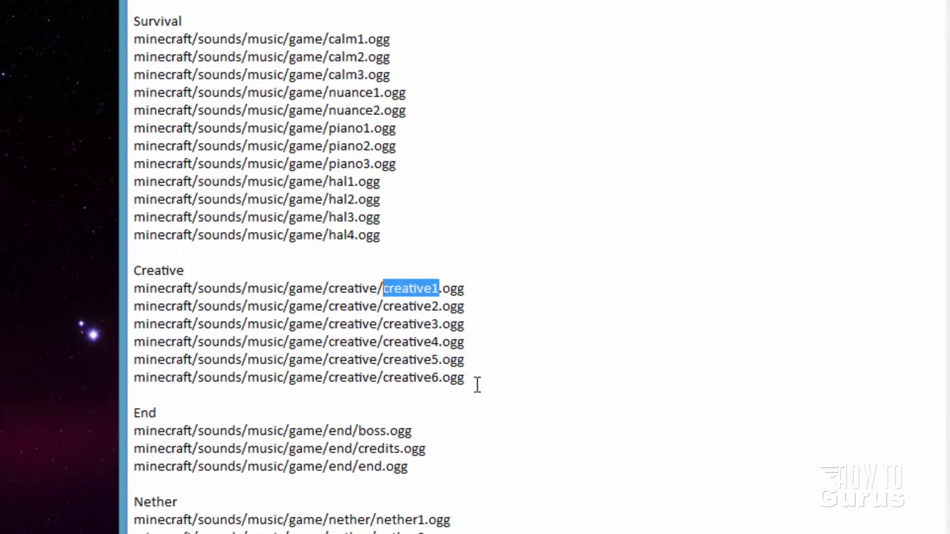
{"action": "right_click", "coordinate": [410, 289]}
{"action": "left_click", "coordinate": [464, 349]}
Step: Rename the OGG file by pasting creative1 into its name box
{"action": "key", "text": "alt+Tab"}
{"action": "left_click", "coordinate": [670, 385]}
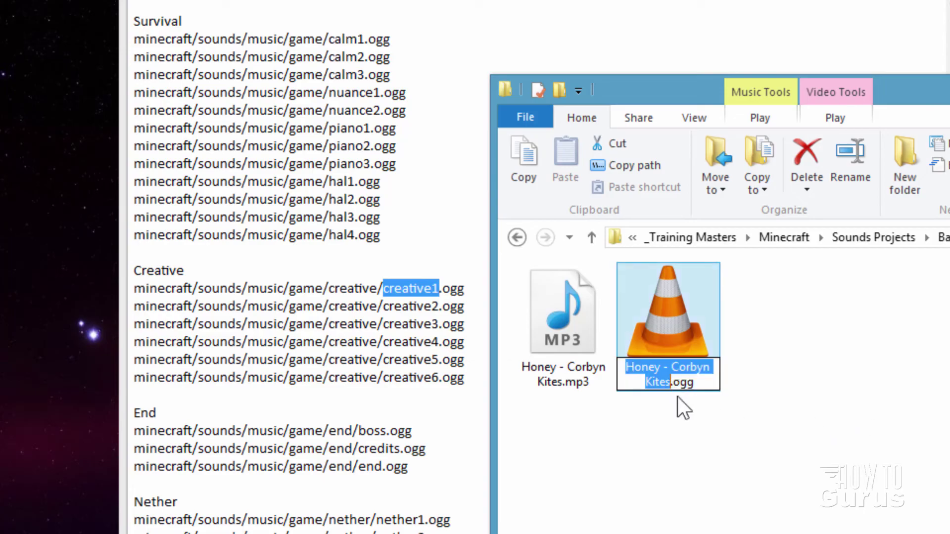
{"action": "right_click", "coordinate": [661, 369]}
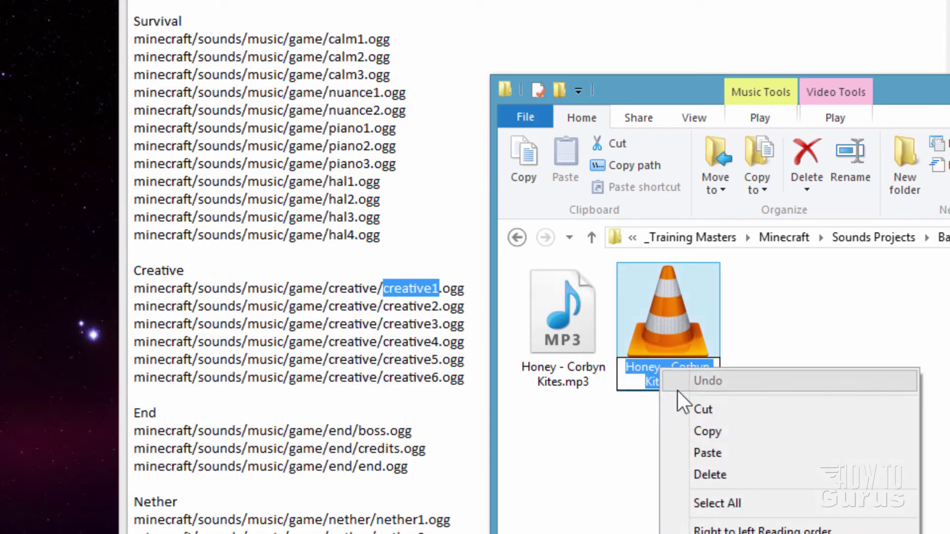
{"action": "left_click", "coordinate": [710, 450]}
Step: Confirm the rename to creative1.ogg and return to the creative folder
{"action": "key", "text": "Return"}
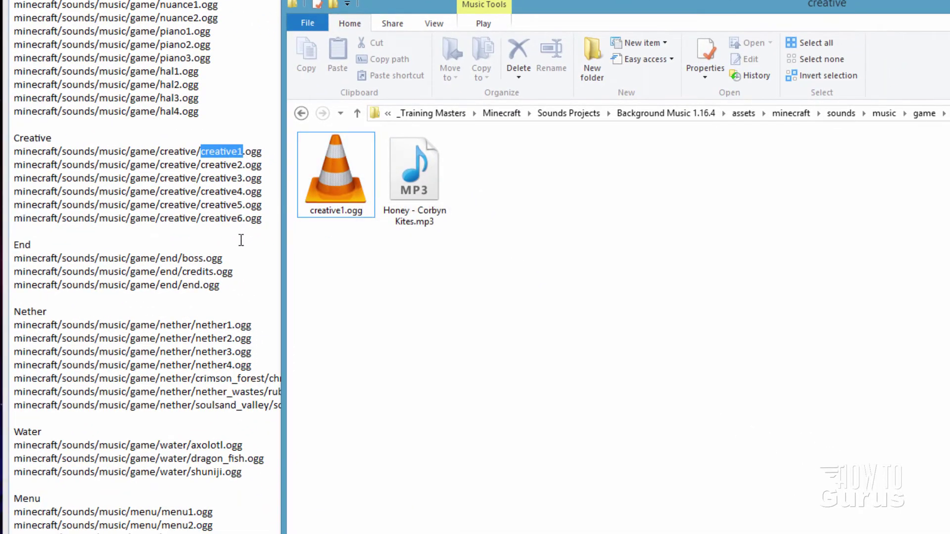
{"action": "left_click", "coordinate": [269, 157]}
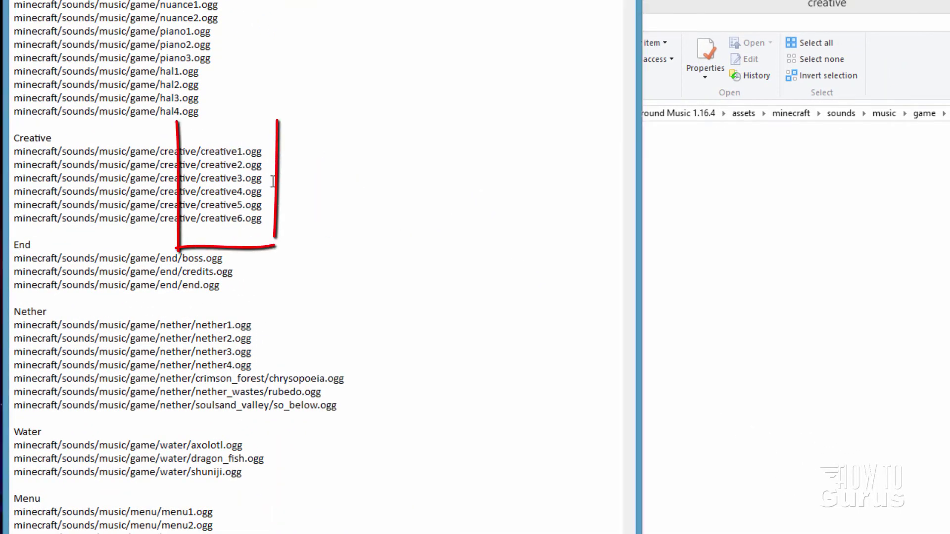
{"action": "key", "text": "alt+Tab"}
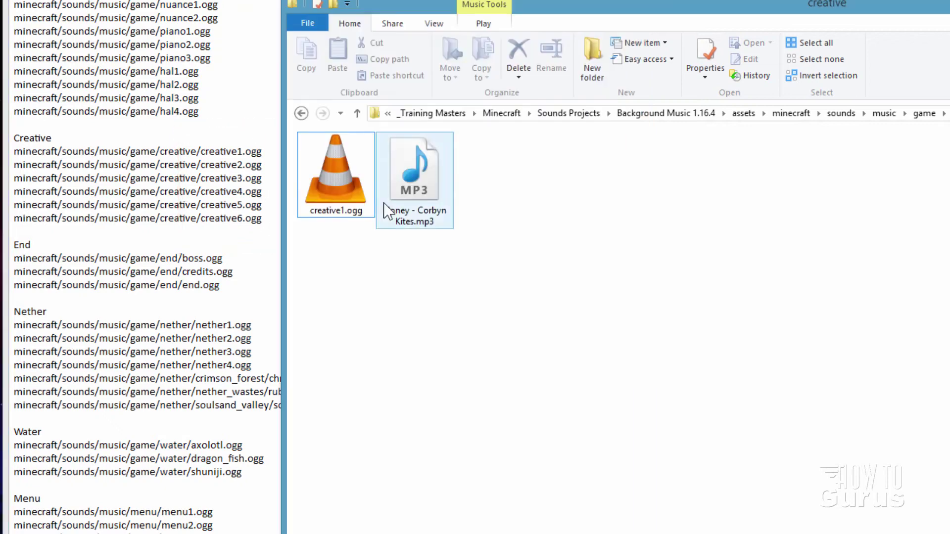
Step: Duplicate creative1.ogg and rename the copy creative2.ogg
{"action": "right_click", "coordinate": [334, 171]}
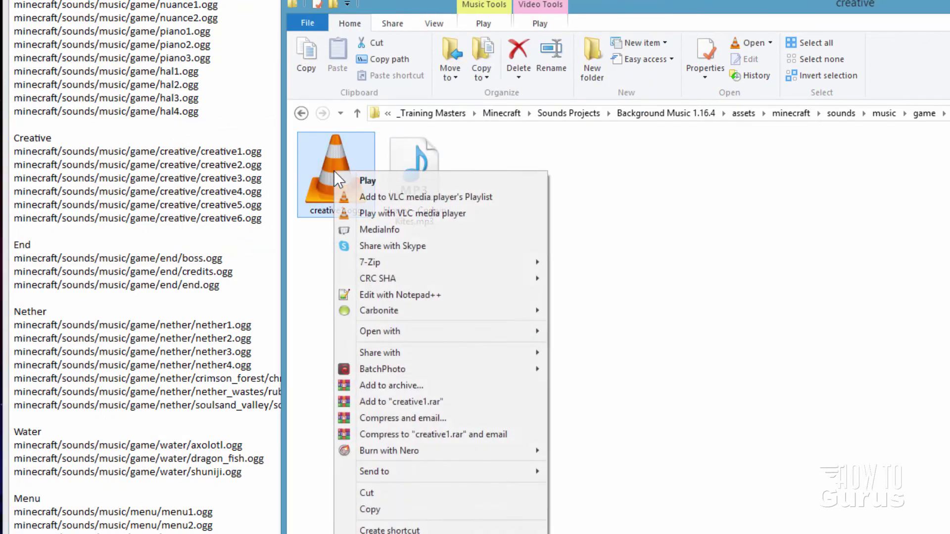
{"action": "left_click", "coordinate": [373, 506]}
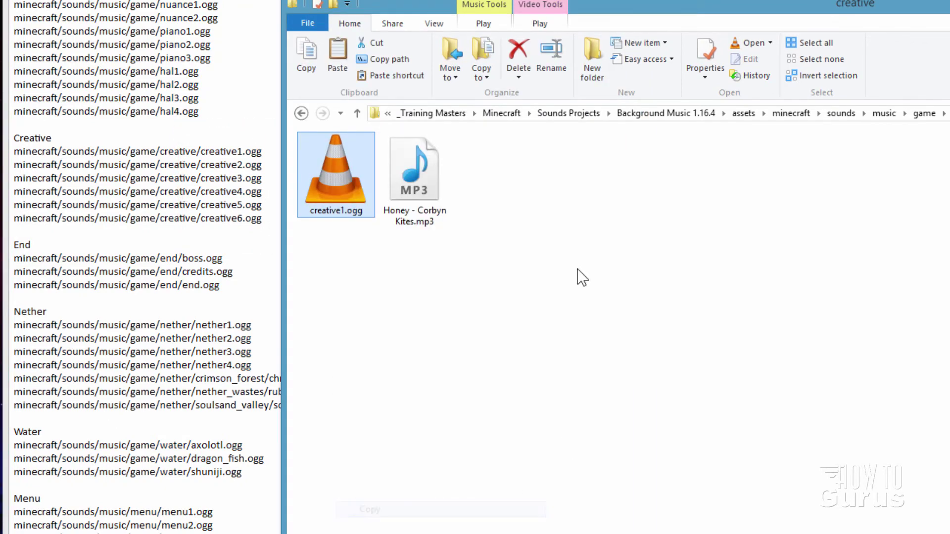
{"action": "right_click", "coordinate": [560, 227]}
{"action": "left_click", "coordinate": [600, 350]}
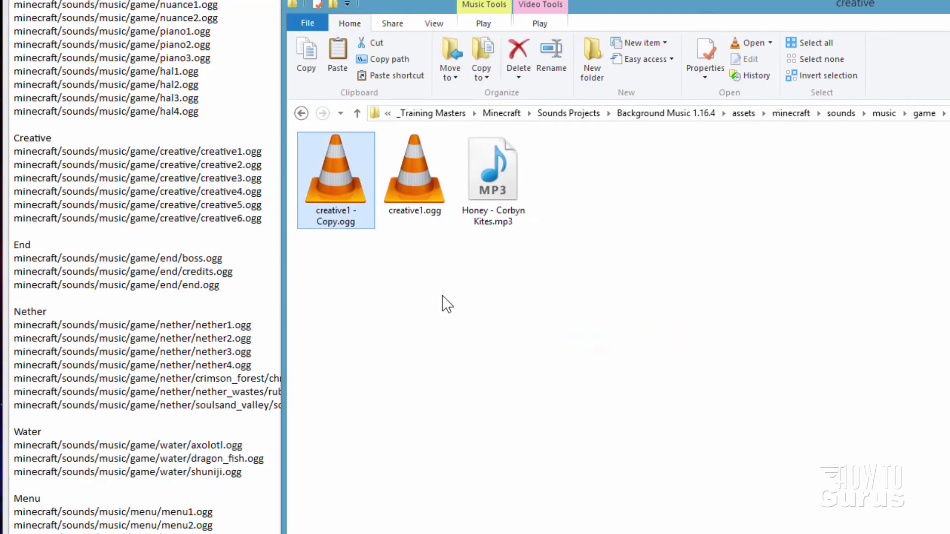
{"action": "left_click", "coordinate": [352, 222]}
{"action": "left_click", "coordinate": [340, 221]}
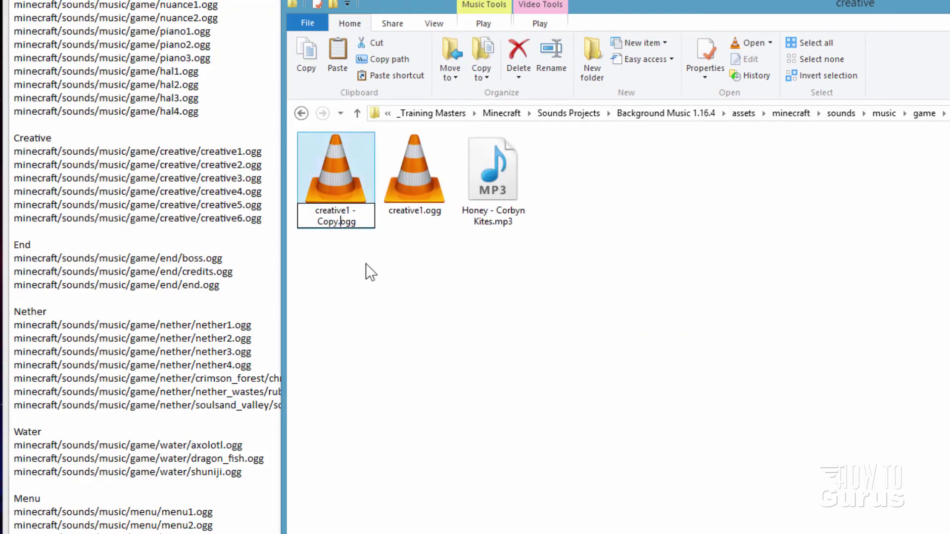
{"action": "key", "text": "BackSpace"}
{"action": "key", "text": "BackSpace"}
{"action": "key", "text": "BackSpace"}
{"action": "key", "text": "BackSpace"}
{"action": "key", "text": "BackSpace"}
{"action": "key", "text": "BackSpace"}
{"action": "key", "text": "BackSpace"}
{"action": "key", "text": "BackSpace"}
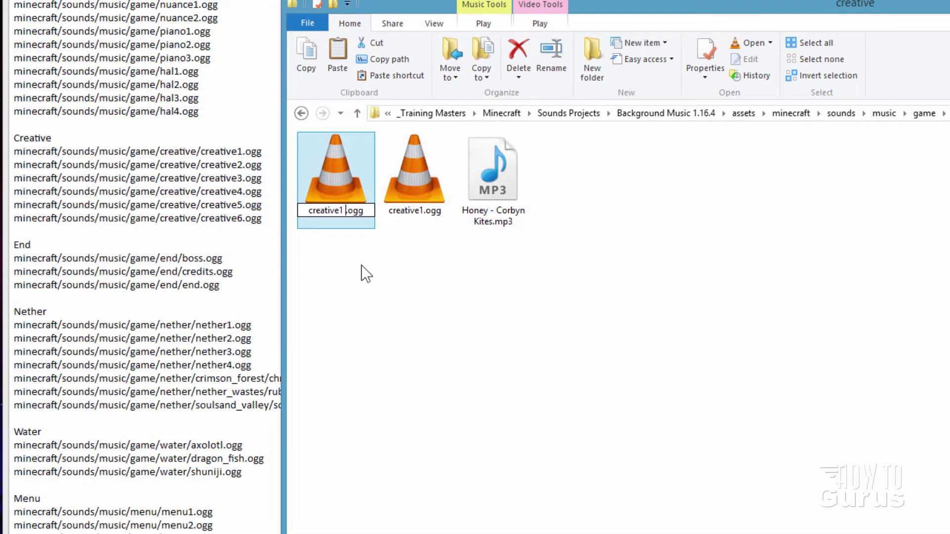
{"action": "type", "text": "2"}
{"action": "key", "text": "Return"}
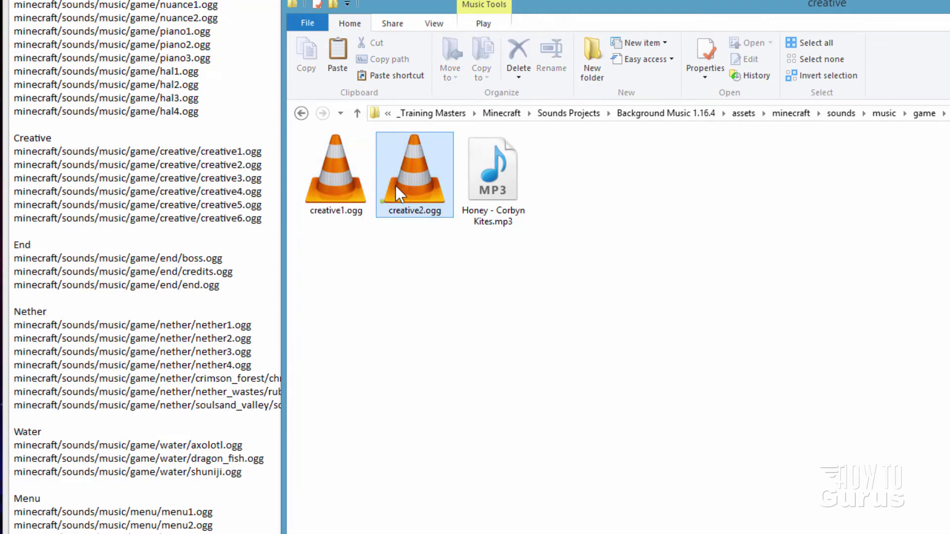
Step: Copy creative2.ogg for another duplicate and select the Honey - Corbyn Kites.mp3 file
{"action": "right_click", "coordinate": [396, 185]}
{"action": "left_click", "coordinate": [430, 524]}
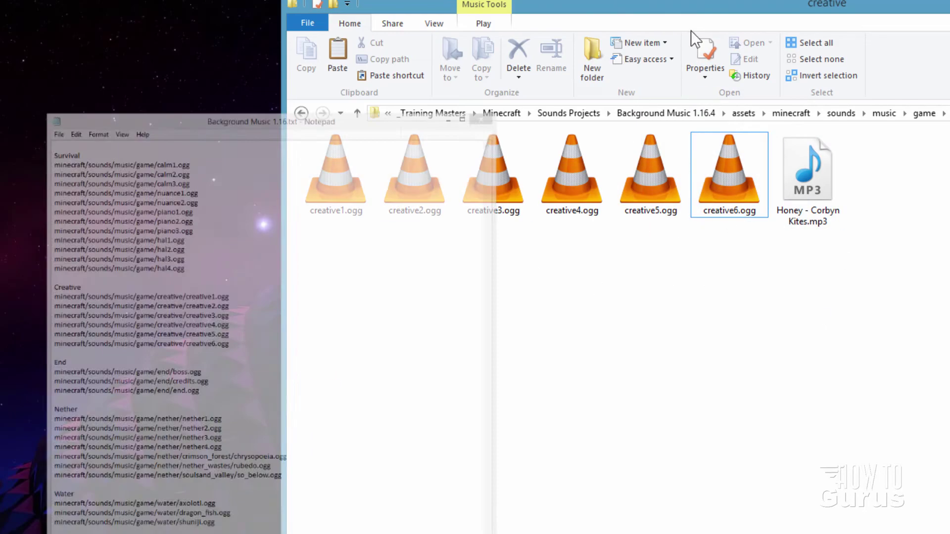
{"action": "left_click", "coordinate": [810, 171]}
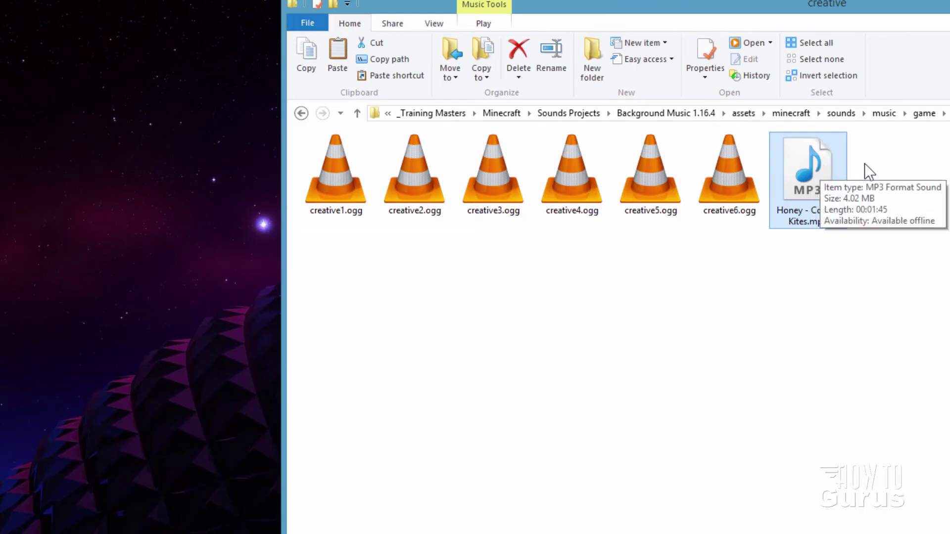
Step: In Background Music 1.16.4, select assets, pack.mcmeta and pack.png together
{"action": "left_click", "coordinate": [681, 114]}
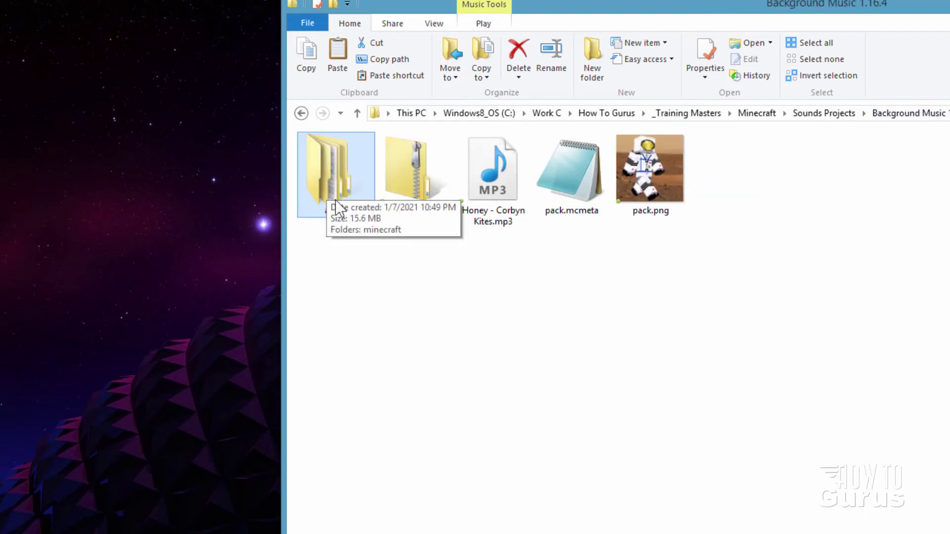
{"action": "left_click", "coordinate": [586, 183]}
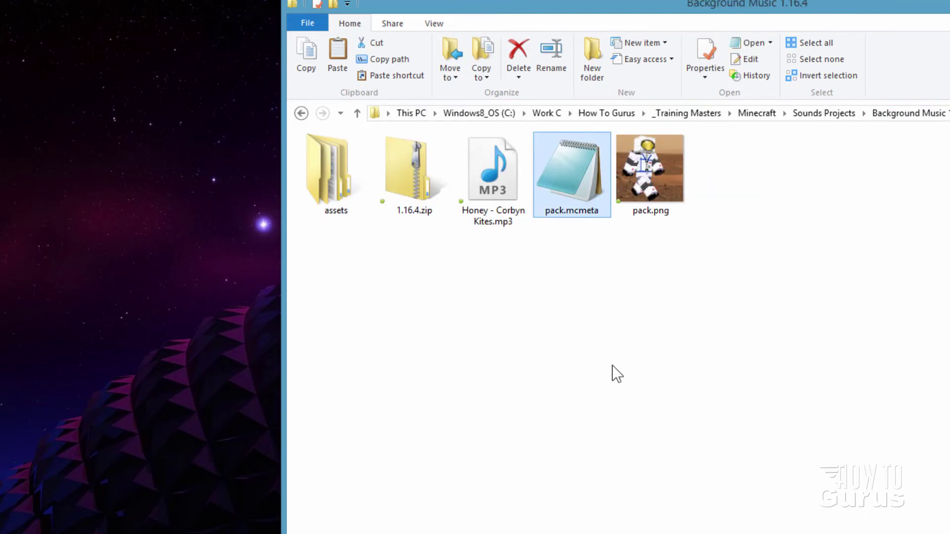
{"action": "left_click", "coordinate": [660, 192]}
{"action": "key", "text": "ctrl+c"}
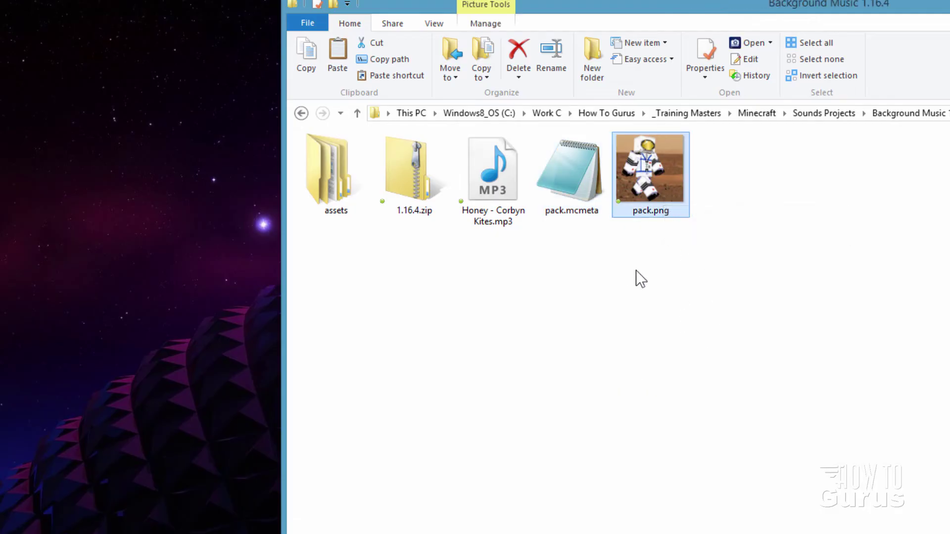
{"action": "left_click", "coordinate": [571, 198], "text": "ctrl"}
{"action": "left_click", "coordinate": [327, 171], "text": "ctrl"}
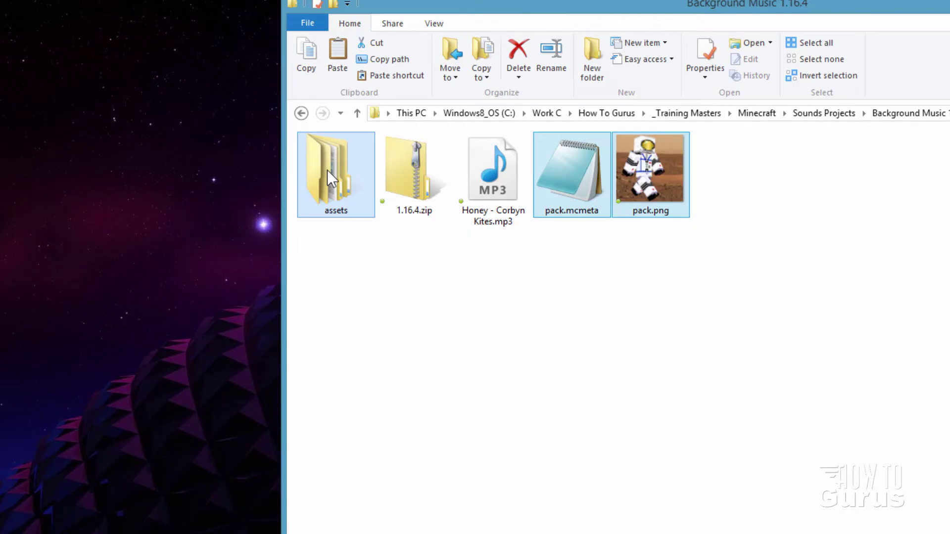
{"action": "key", "text": "ctrl"}
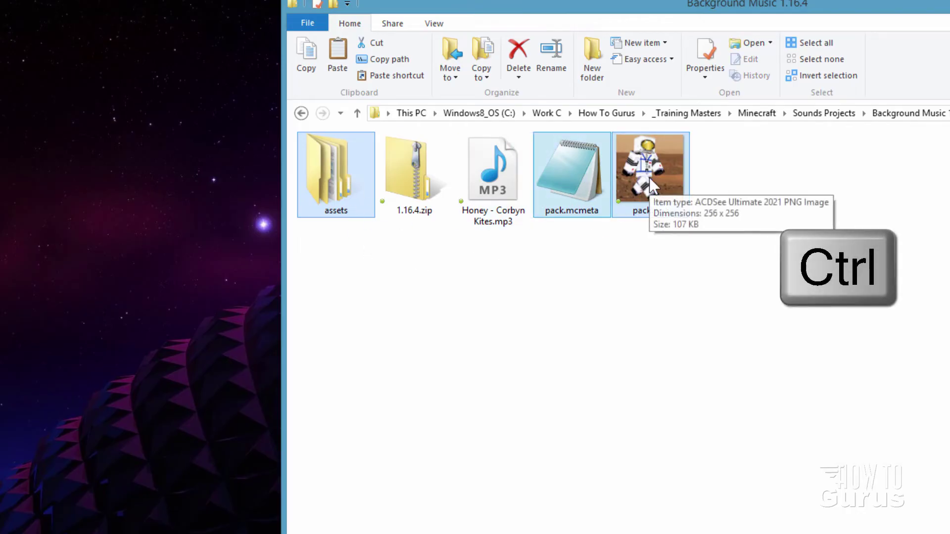
Step: Compress the selected items into a zip named background-music.zip
{"action": "left_click", "coordinate": [392, 23]}
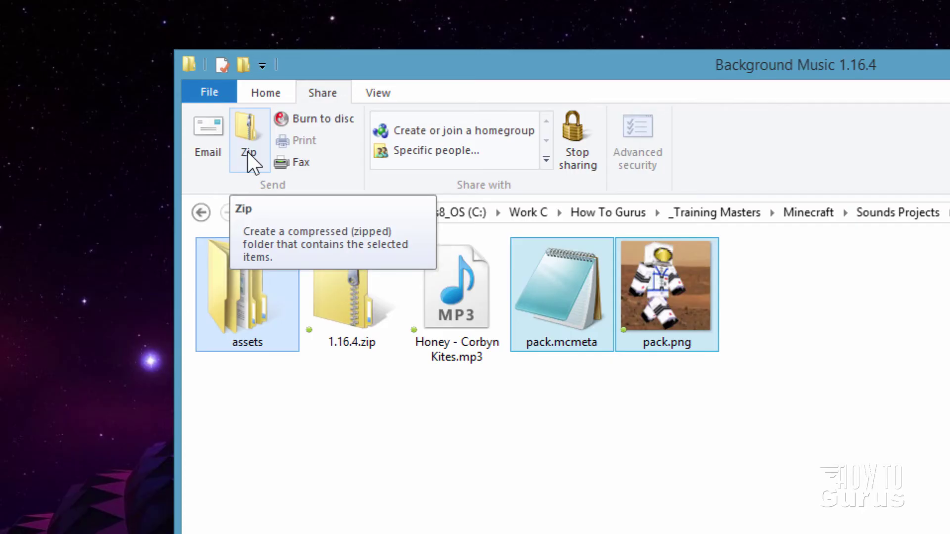
{"action": "left_click", "coordinate": [248, 151]}
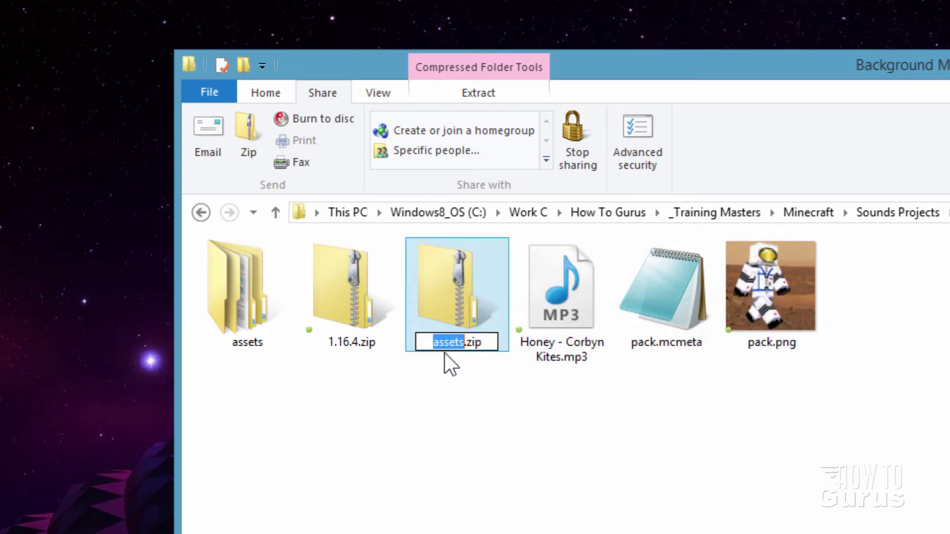
{"action": "type", "text": "backgroun"}
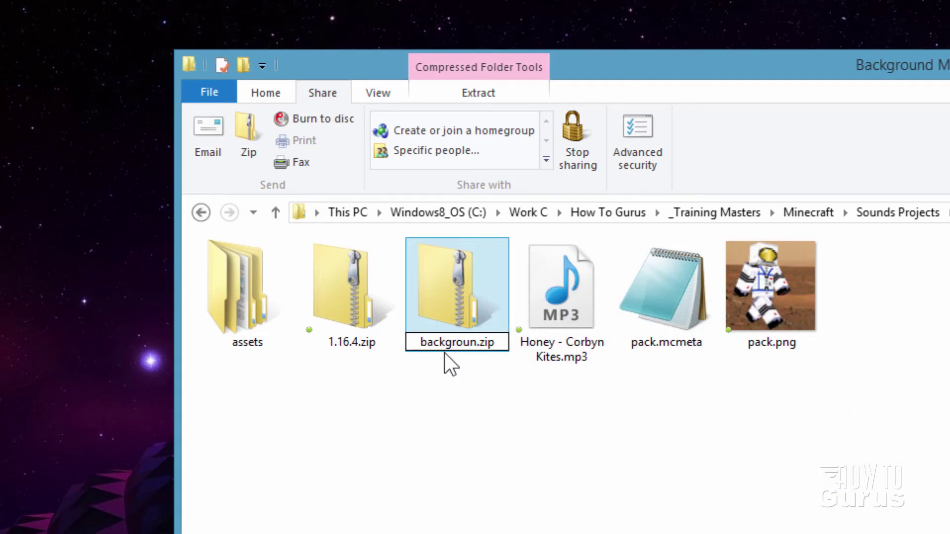
{"action": "type", "text": "d-music"}
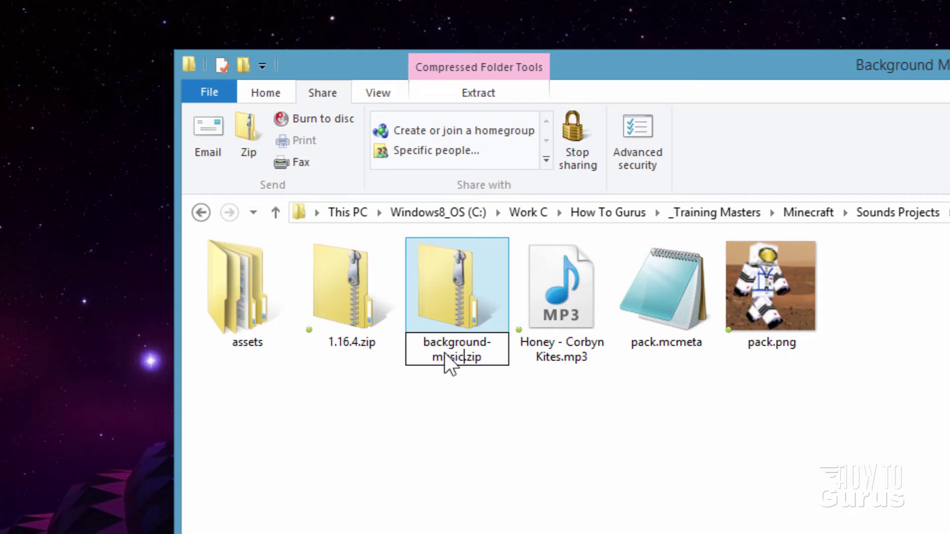
{"action": "left_click", "coordinate": [456, 315]}
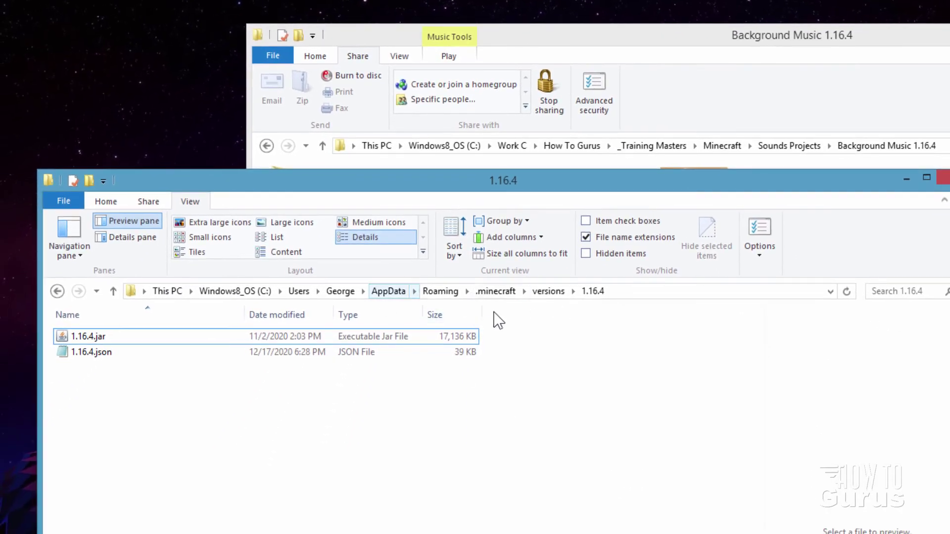
Step: Go to %appdata% and open the .minecraft resourcepacks folder
{"action": "left_click", "coordinate": [639, 293]}
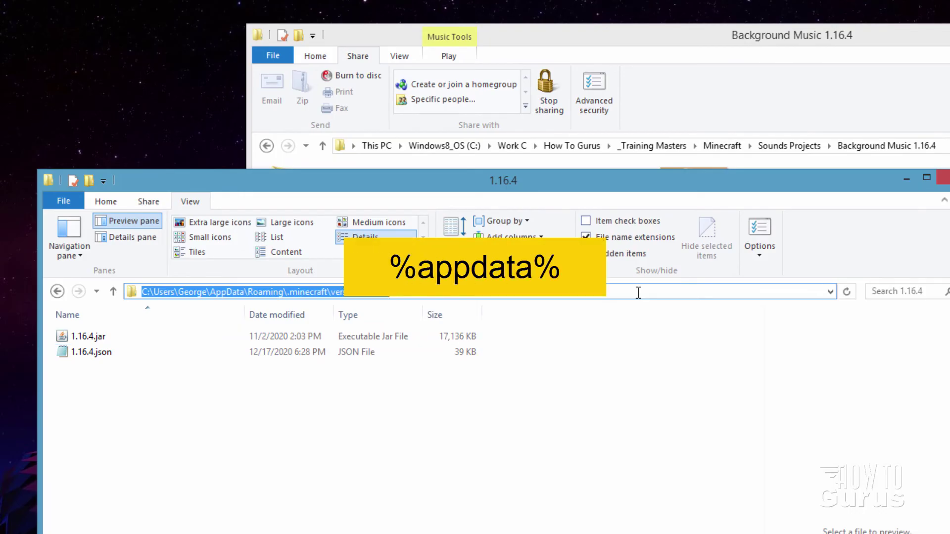
{"action": "type", "text": "%appdata%"}
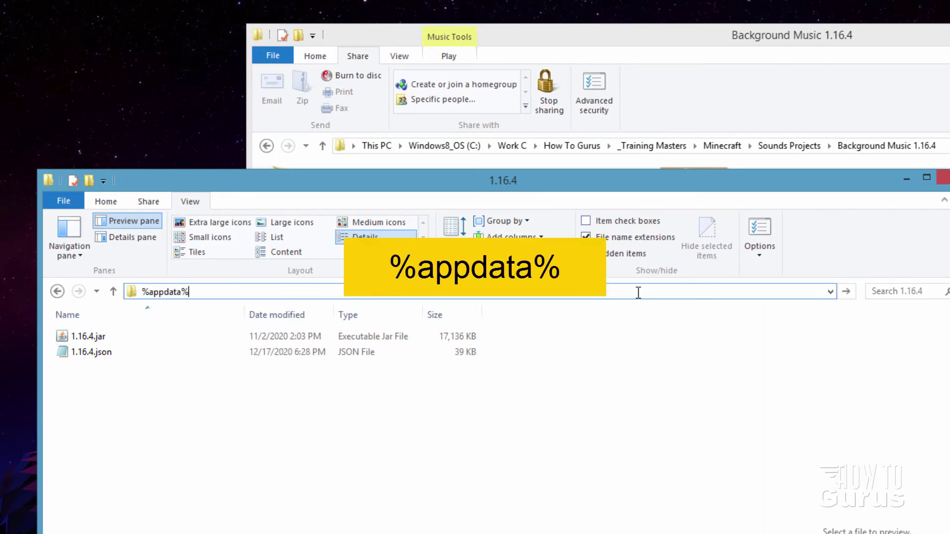
{"action": "key", "text": "Return"}
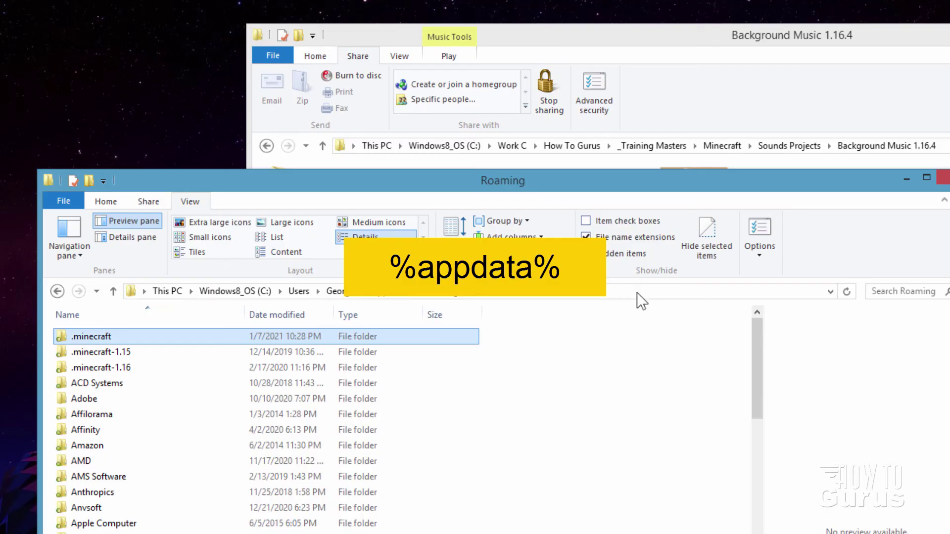
{"action": "double_click", "coordinate": [95, 337]}
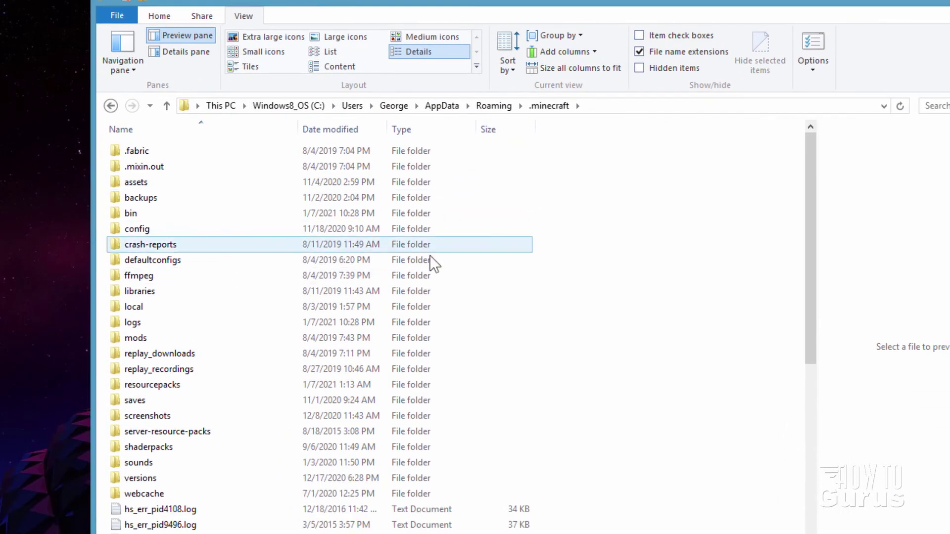
{"action": "left_click_drag", "start_coordinate": [813, 203], "coordinate": [762, 277]}
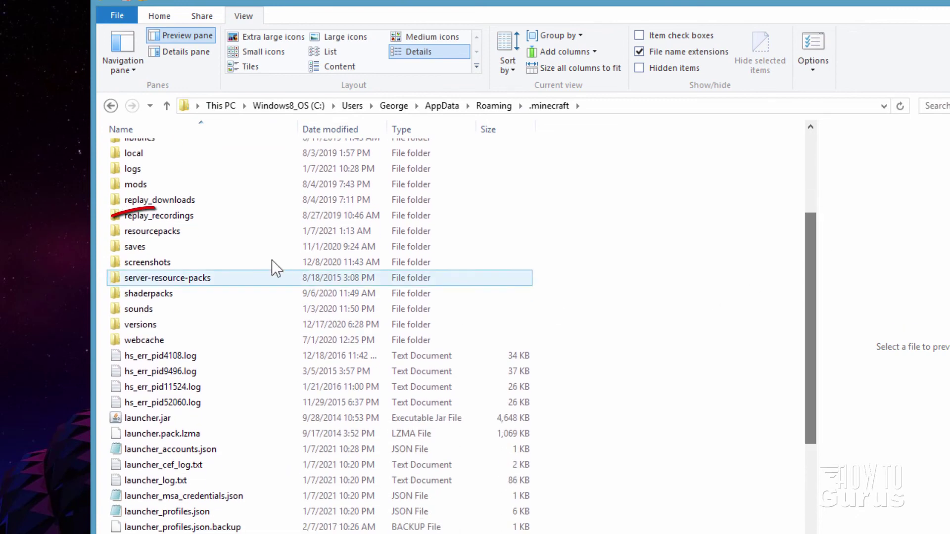
{"action": "left_click", "coordinate": [163, 233]}
{"action": "double_click", "coordinate": [164, 232]}
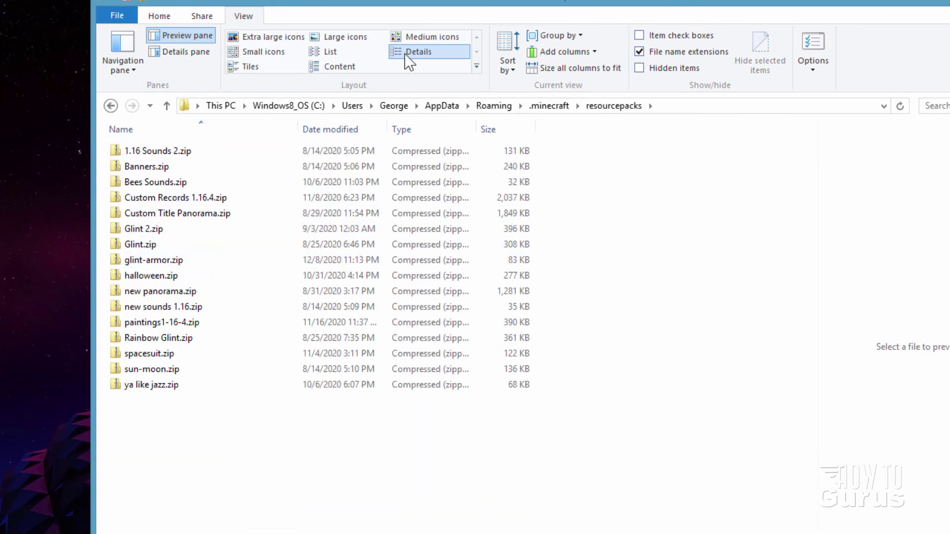
Step: Copy background-music.zip from the Background Music 1.16.4 window into resourcepacks
{"action": "key", "text": "alt+Tab"}
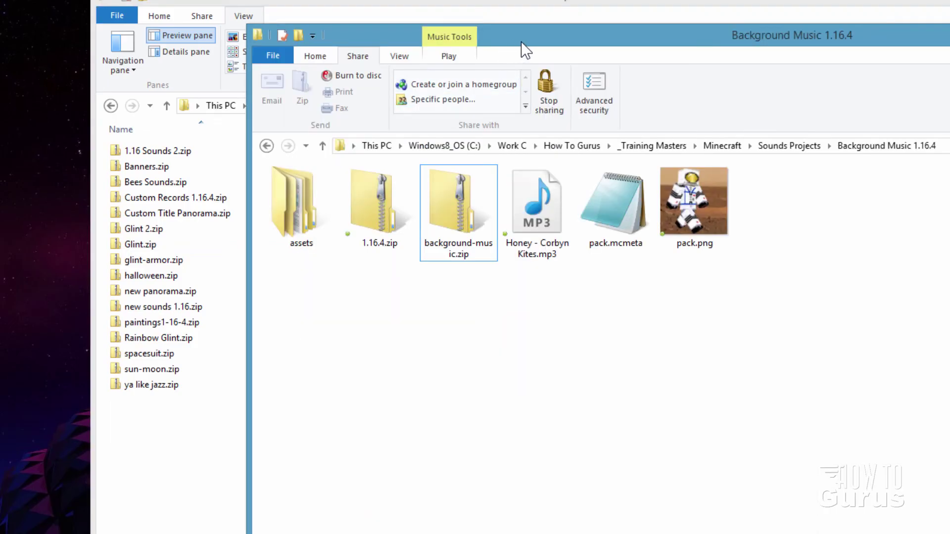
{"action": "left_click_drag", "start_coordinate": [524, 47], "coordinate": [587, 46]}
{"action": "left_click_drag", "start_coordinate": [524, 218], "coordinate": [149, 455]}
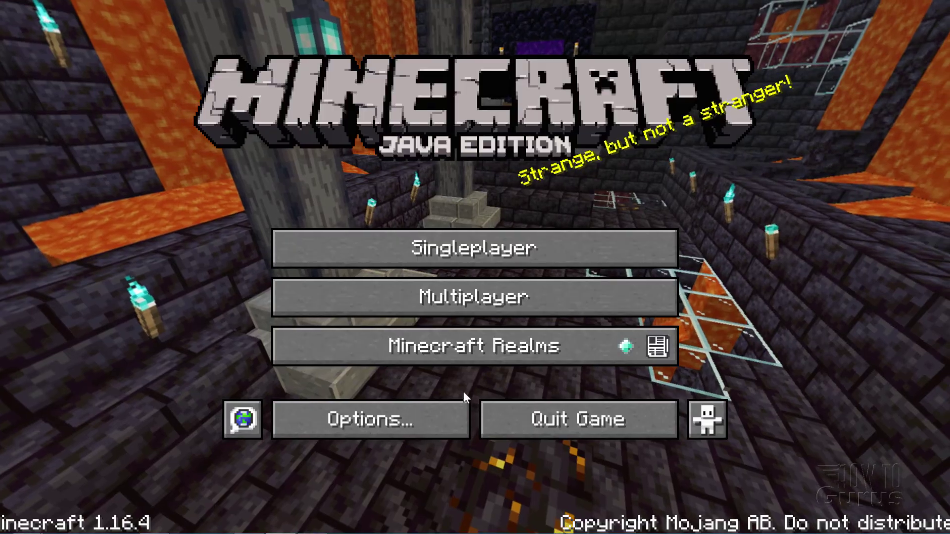
Step: Activate background-music.zip in Resource Packs, placing it above Custom Title Panorama.zip
{"action": "left_click", "coordinate": [373, 417]}
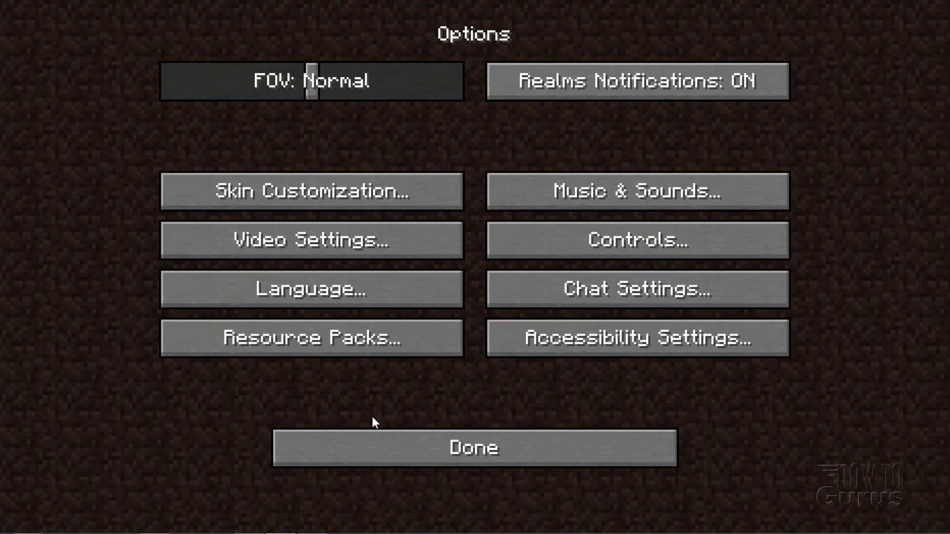
{"action": "left_click", "coordinate": [300, 346]}
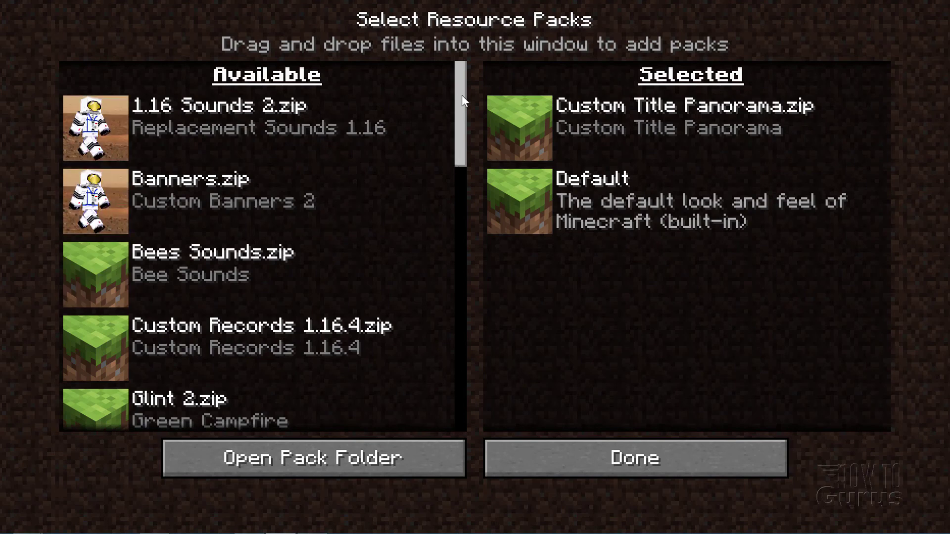
{"action": "left_click_drag", "start_coordinate": [462, 95], "coordinate": [462, 206]}
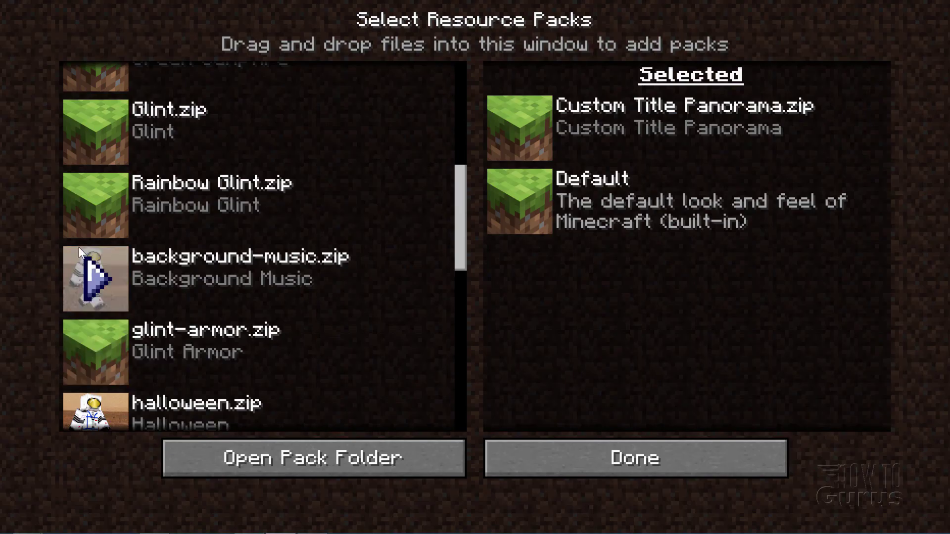
{"action": "left_click", "coordinate": [97, 282]}
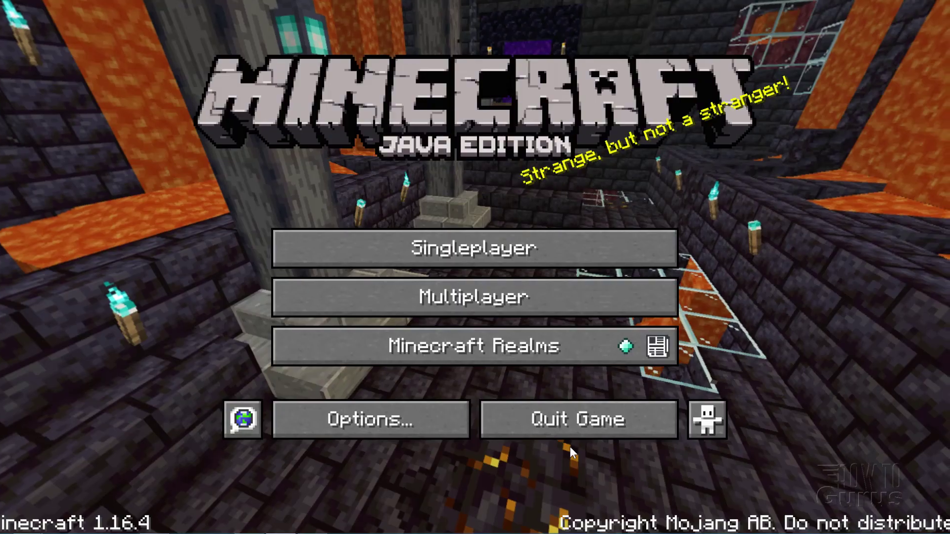
Step: Load the Main World from the Singleplayer world list
{"action": "left_click", "coordinate": [467, 250]}
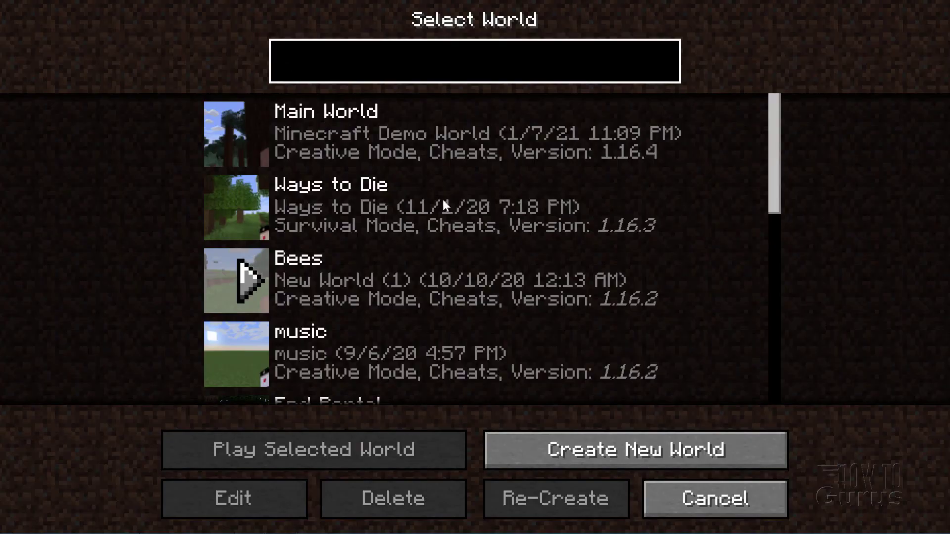
{"action": "left_click", "coordinate": [240, 133]}
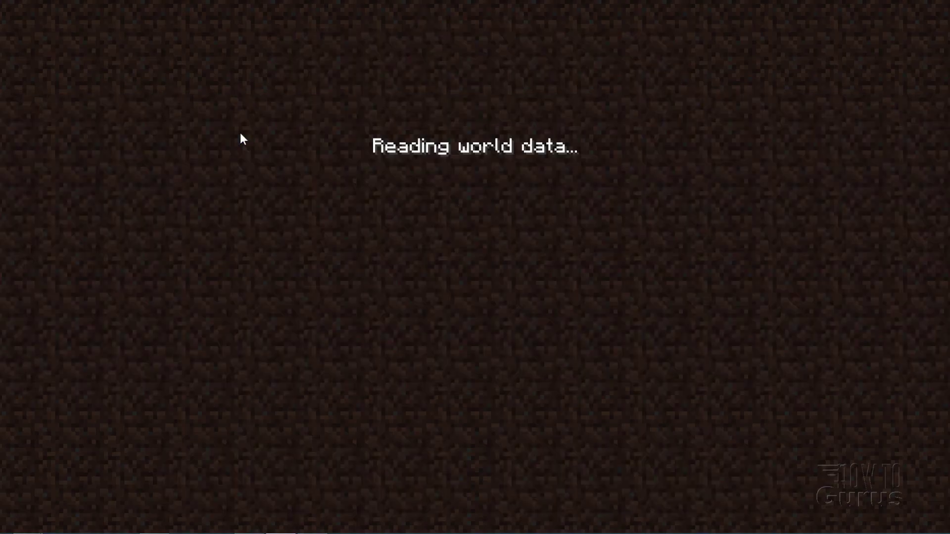